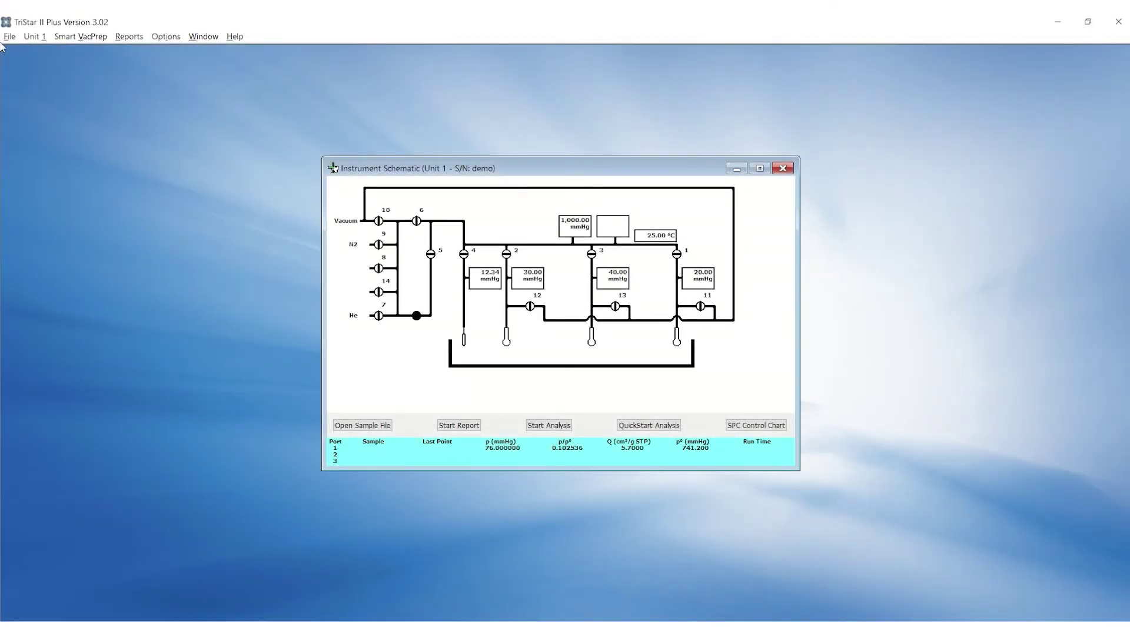
# Create a new sample file for the sample Carbon Black D-7.
pyautogui.click(8, 36)
pyautogui.click(6, 52)
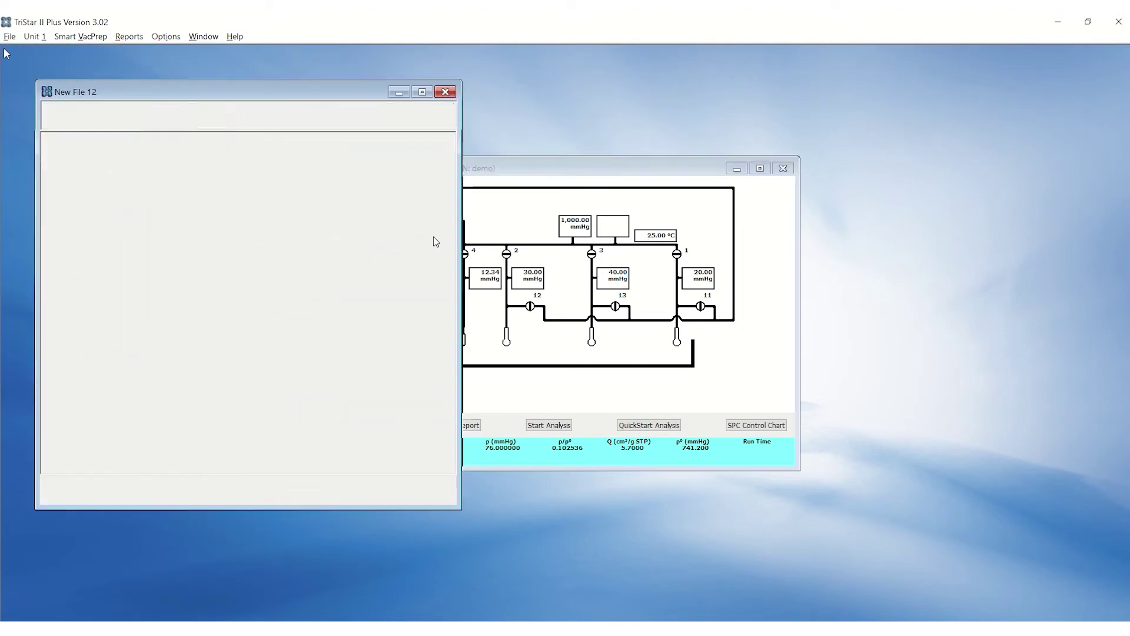
pyautogui.write('Carbon Black D-7')
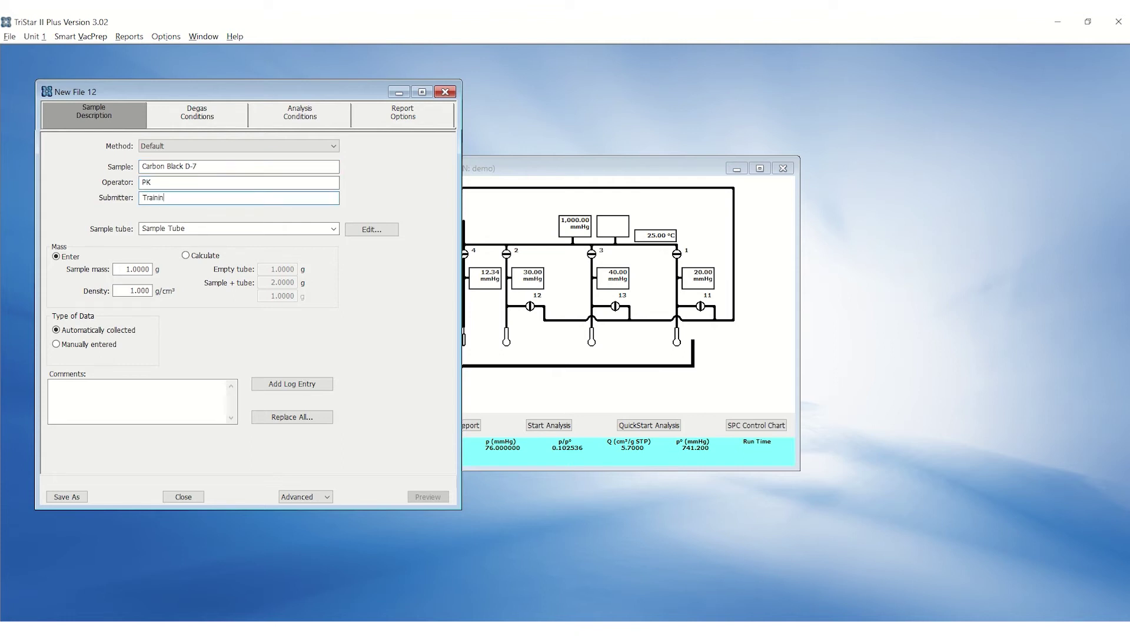
# Calculate the 0.5278 g sample mass from empty tube 28.3914 g and sample-plus-tube 28.9192 g.
pyautogui.click(186, 255)
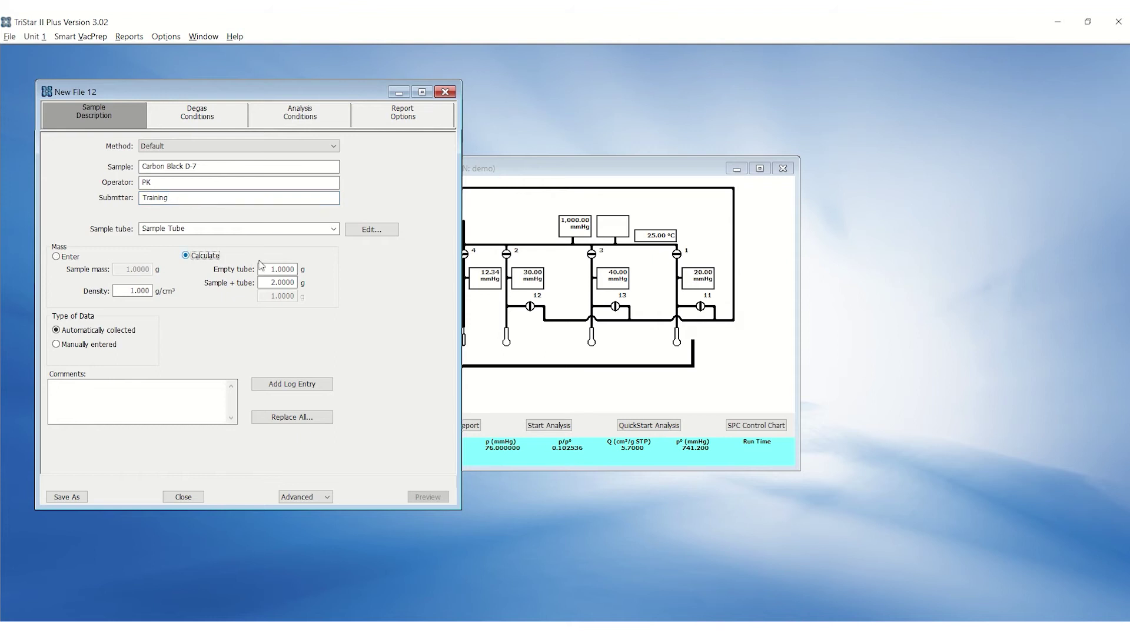
pyautogui.write('2')
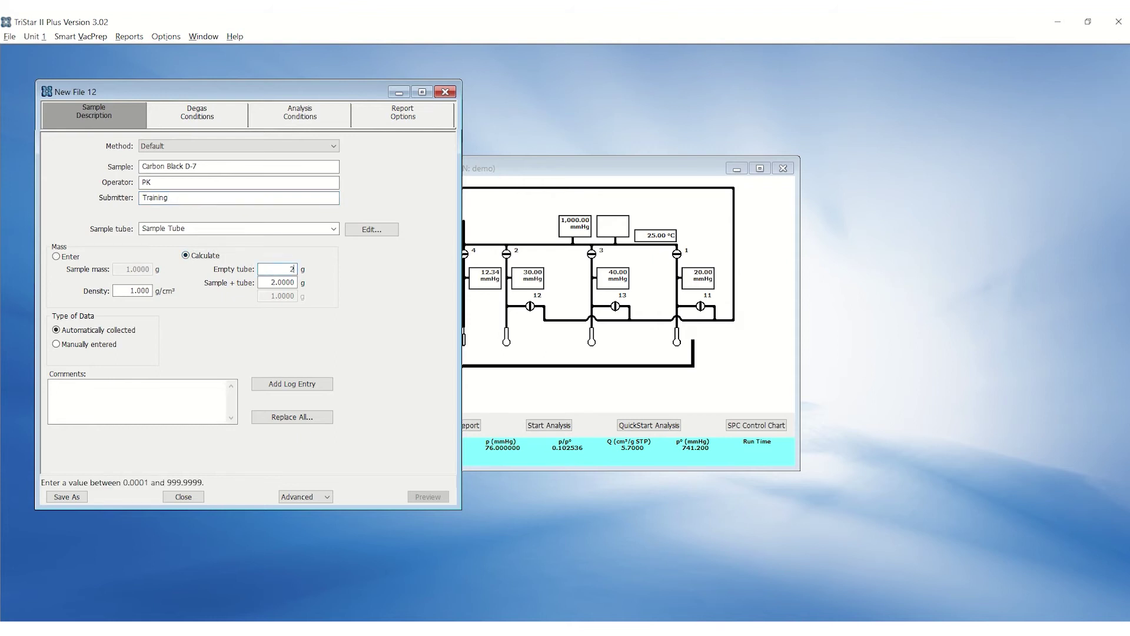
pyautogui.write('8.3914')
pyautogui.press('Tab')
pyautogui.write('28.9192')
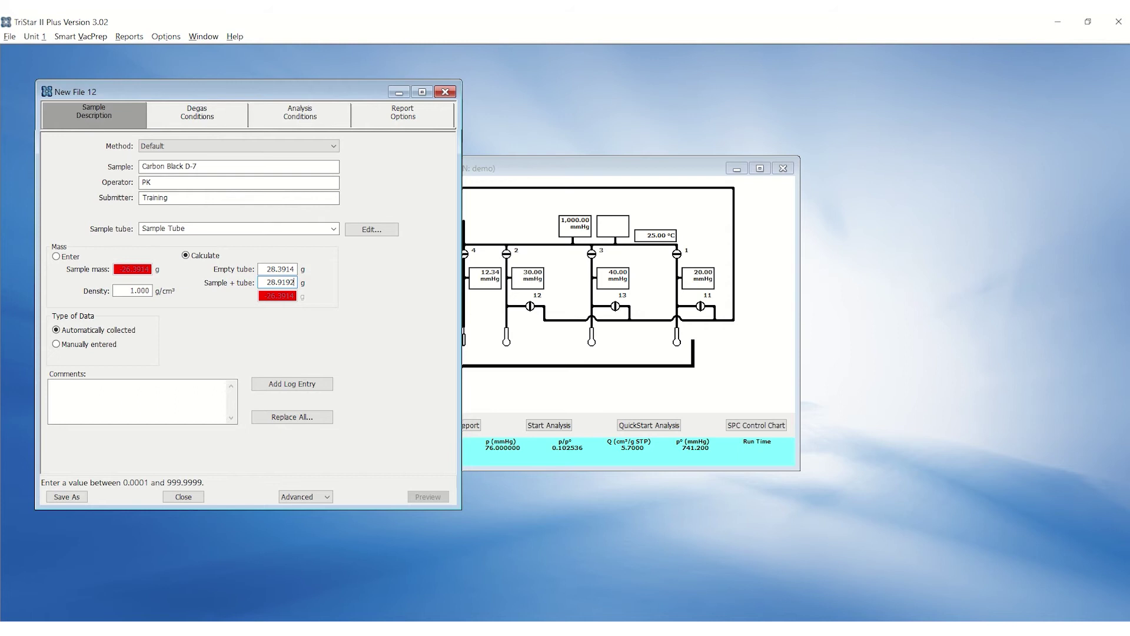
pyautogui.press('Tab')
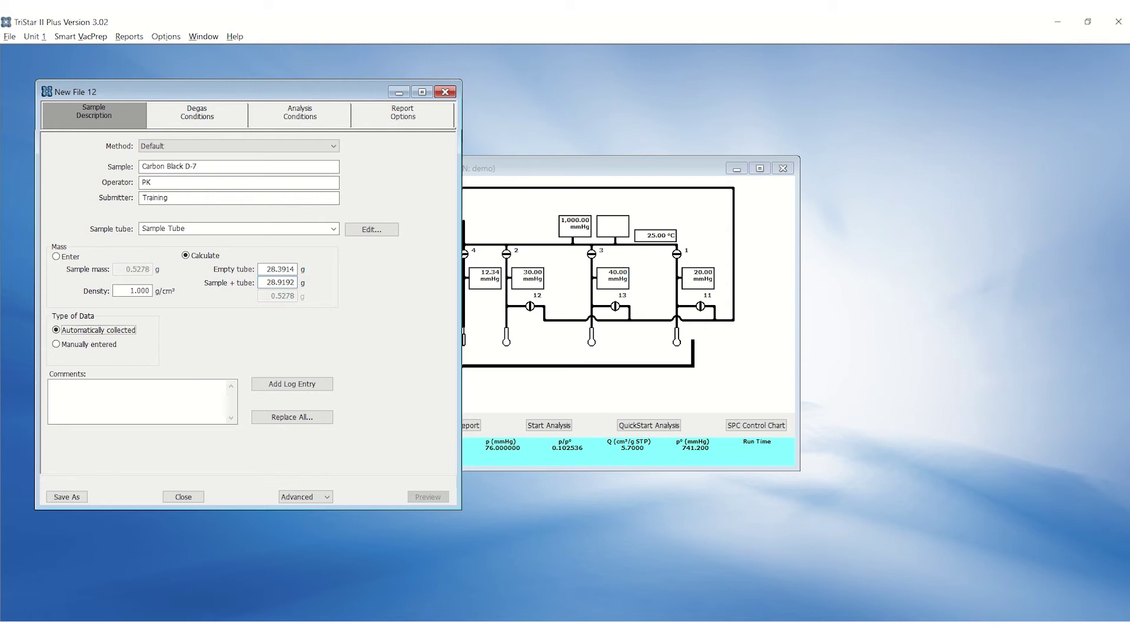
pyautogui.click(321, 115)
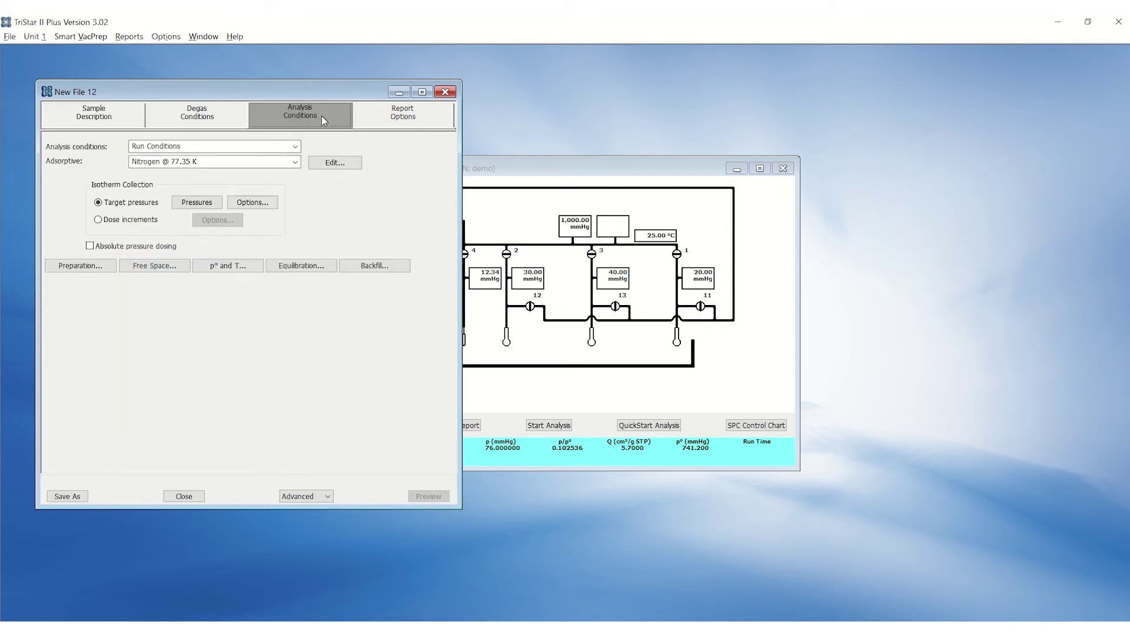
# In the target pressure table, try a 0.05 start, 0.3 ending pressure and 0.025 increment.
pyautogui.click(196, 202)
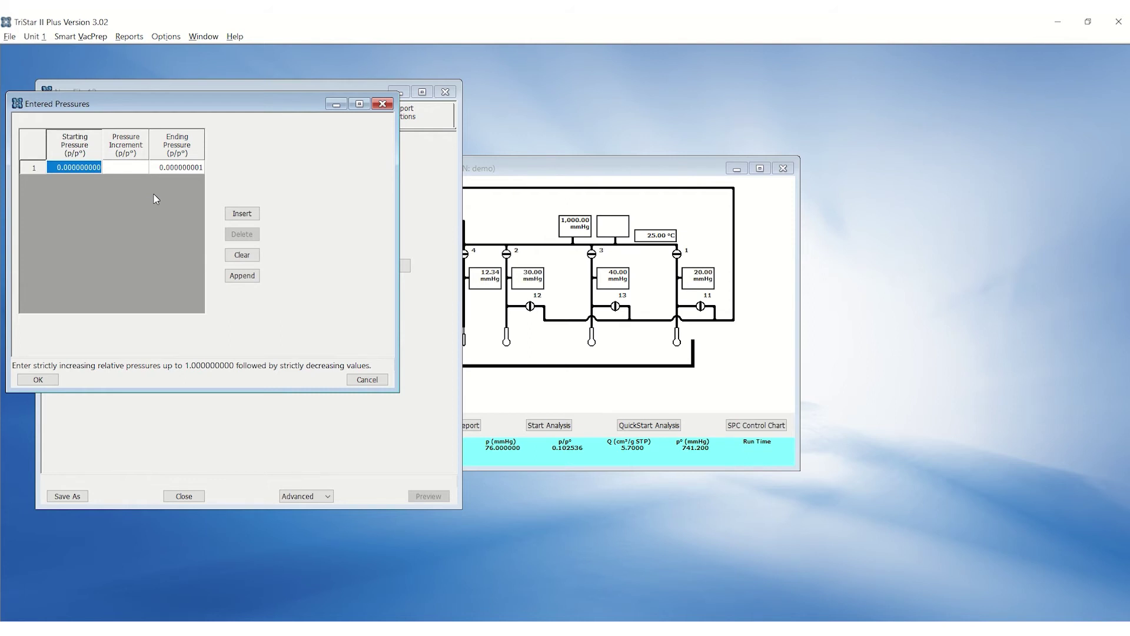
pyautogui.write('0.05')
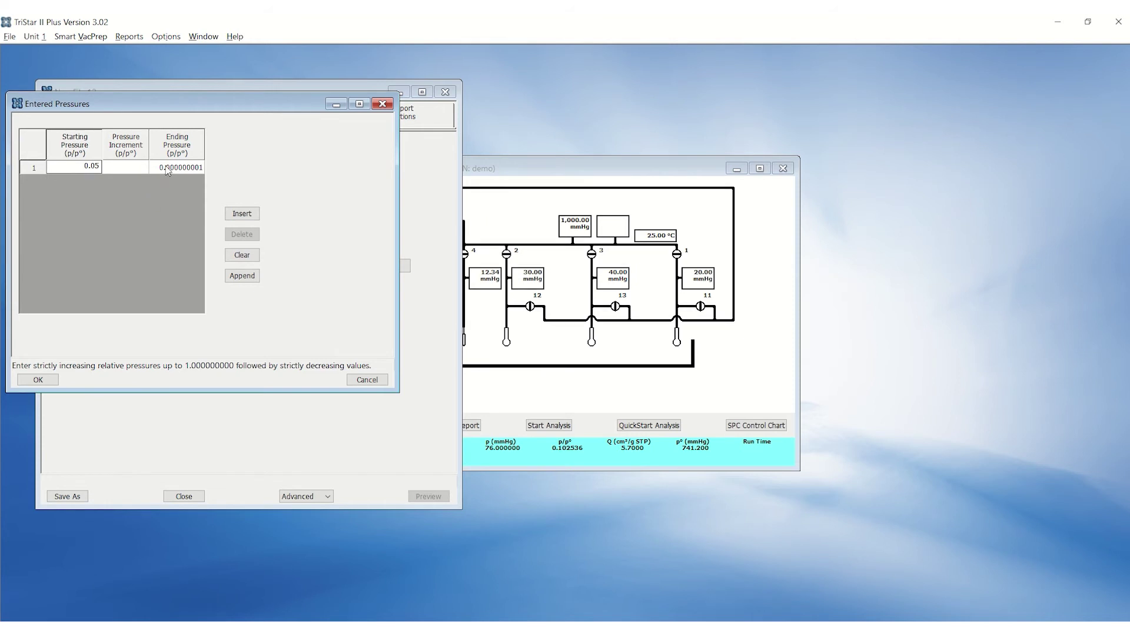
pyautogui.click(167, 169)
pyautogui.write('0.3')
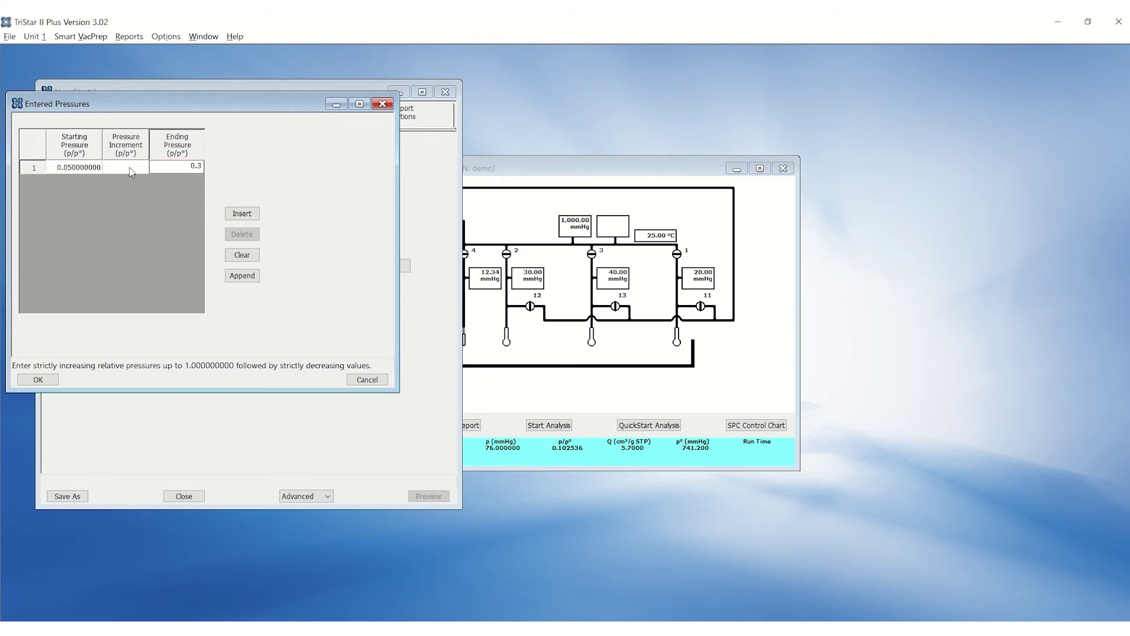
pyautogui.click(131, 171)
pyautogui.write('0.025')
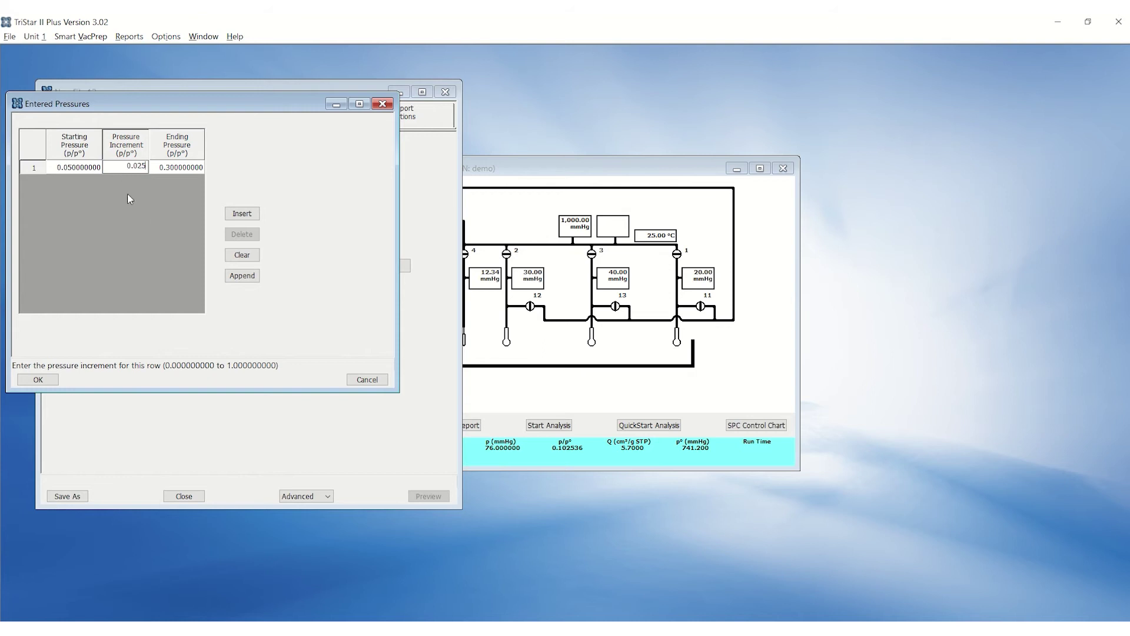
pyautogui.press('Return')
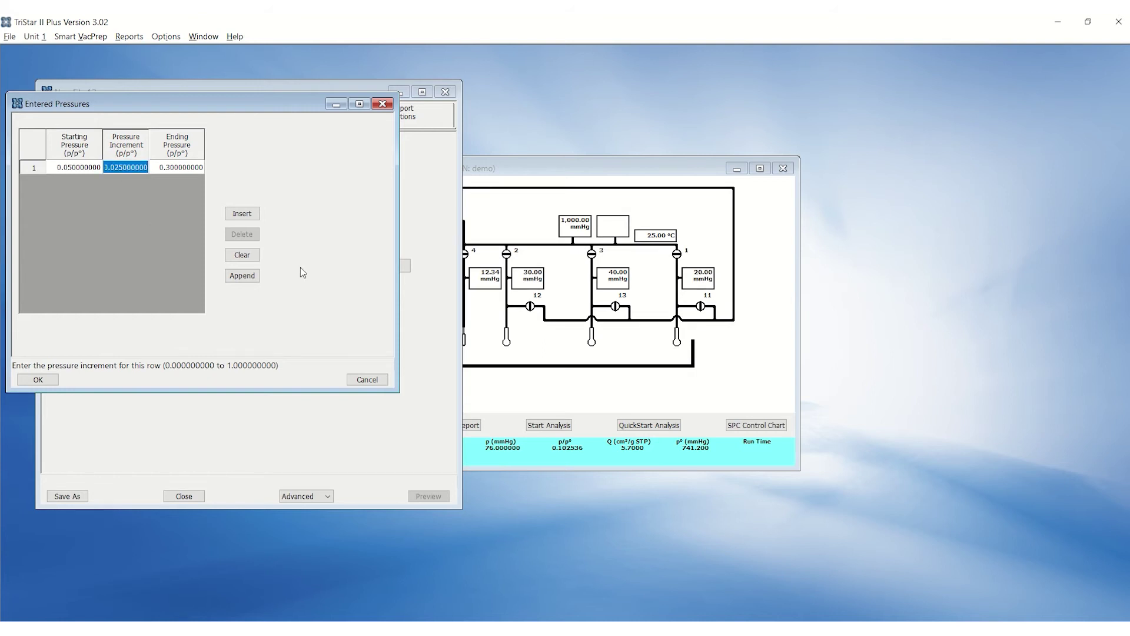
# Clear the pressure table and rebuild it from 0 to 0.275 p/p° in 0.025 steps.
pyautogui.click(242, 258)
pyautogui.press('Return')
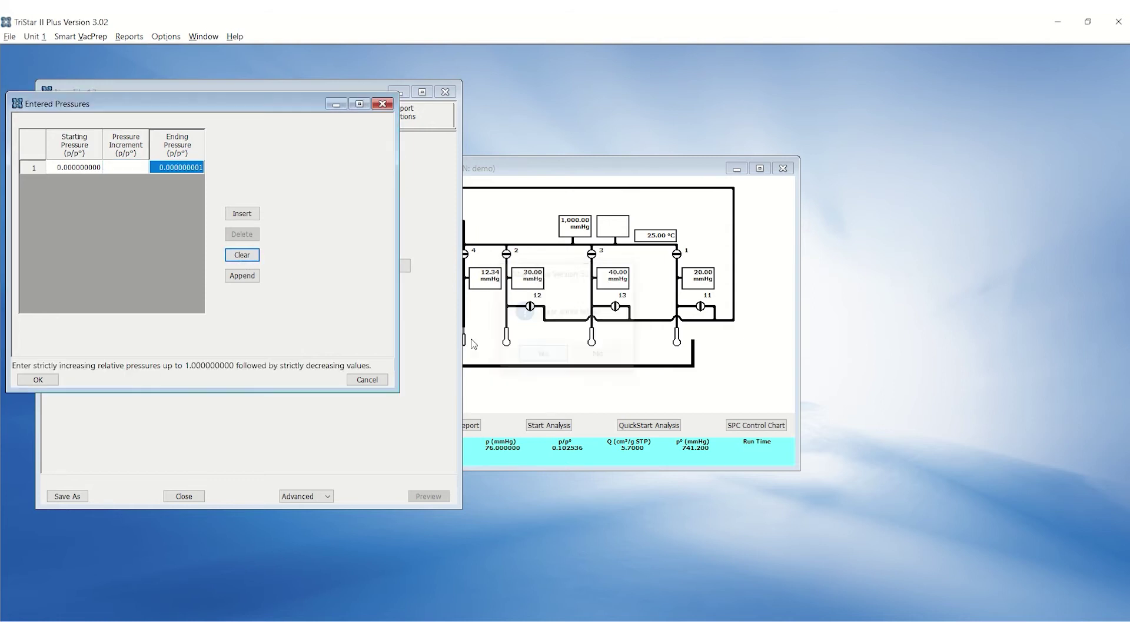
pyautogui.write('0.05')
pyautogui.press('Return')
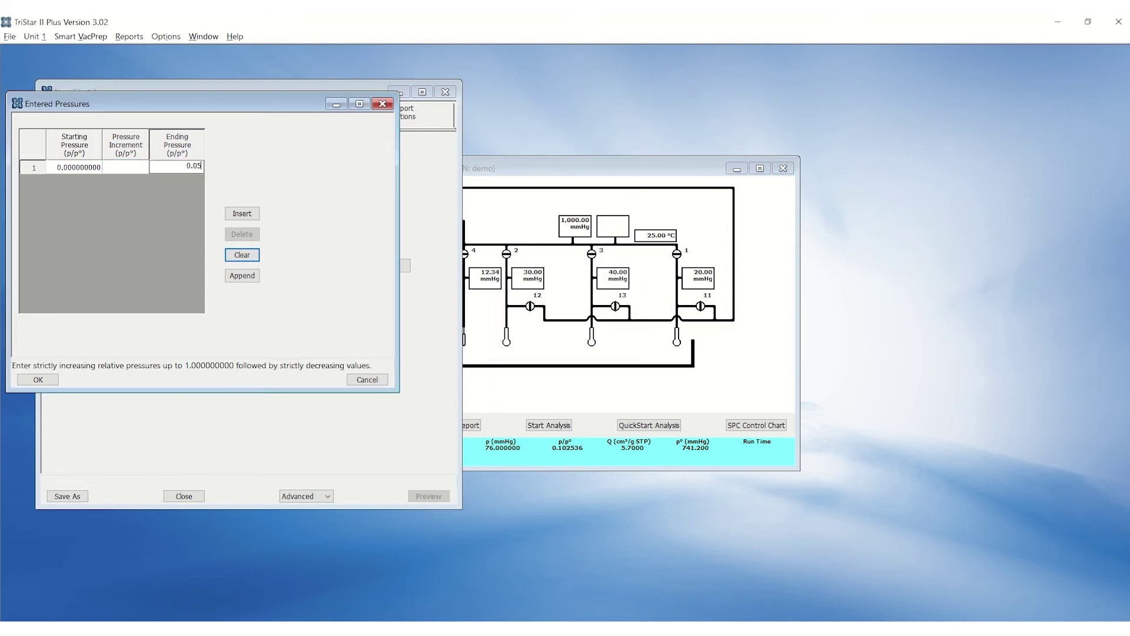
pyautogui.click(241, 274)
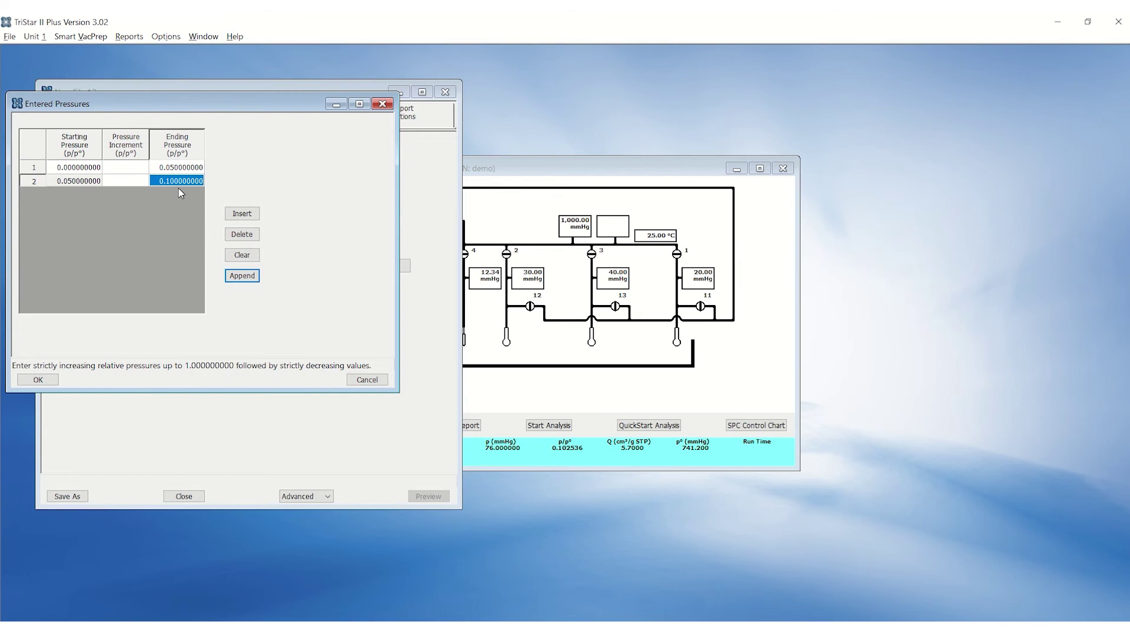
pyautogui.write('0.075')
pyautogui.click(241, 275)
pyautogui.click(241, 275)
pyautogui.click(241, 276)
pyautogui.click(242, 275)
pyautogui.click(242, 276)
pyautogui.click(242, 275)
pyautogui.click(242, 276)
pyautogui.click(241, 275)
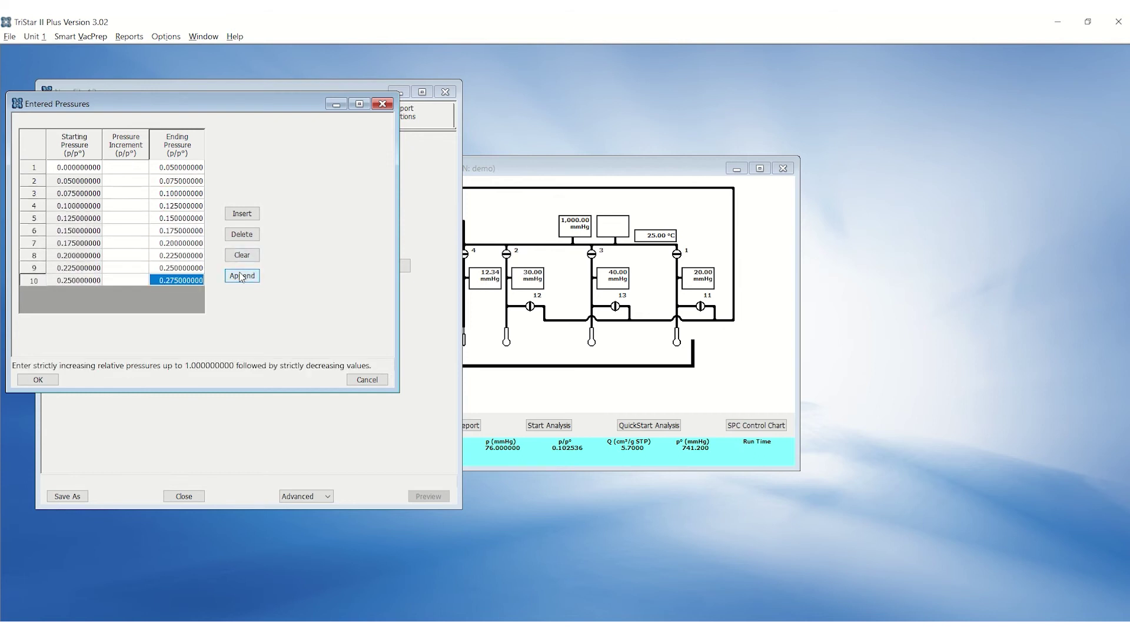
pyautogui.click(241, 276)
# Accept the pressure table and set evacuation rate and unrestricted evacuation to 10.0.
pyautogui.click(37, 380)
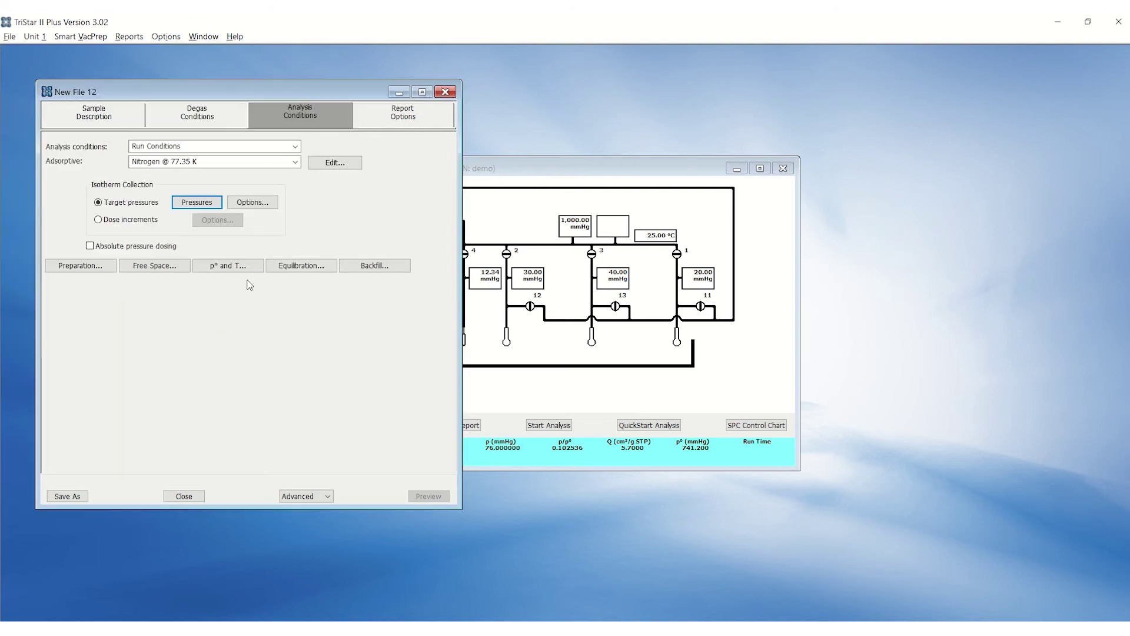
pyautogui.click(114, 270)
pyautogui.doubleClick(167, 141)
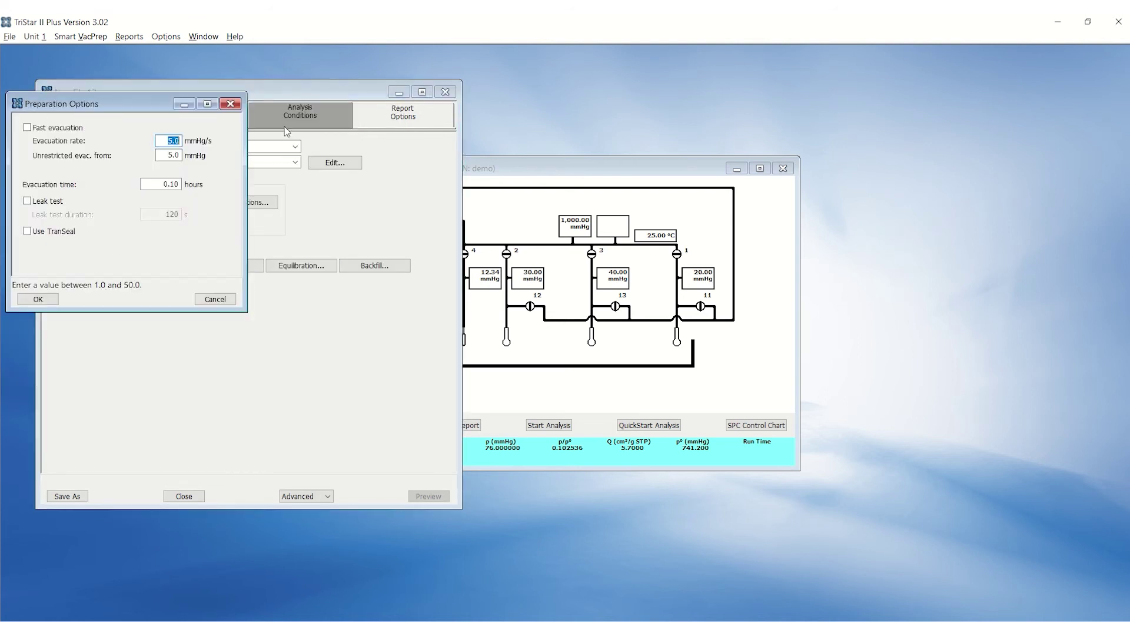
pyautogui.write('10')
pyautogui.press('Tab')
pyautogui.press('Tab')
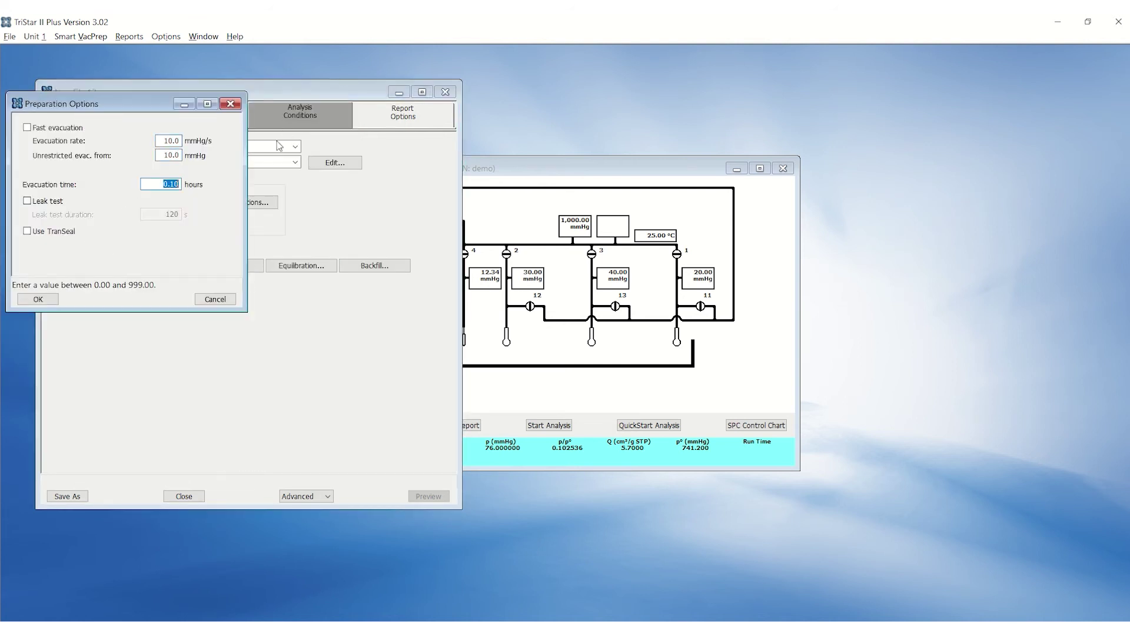
pyautogui.click(56, 299)
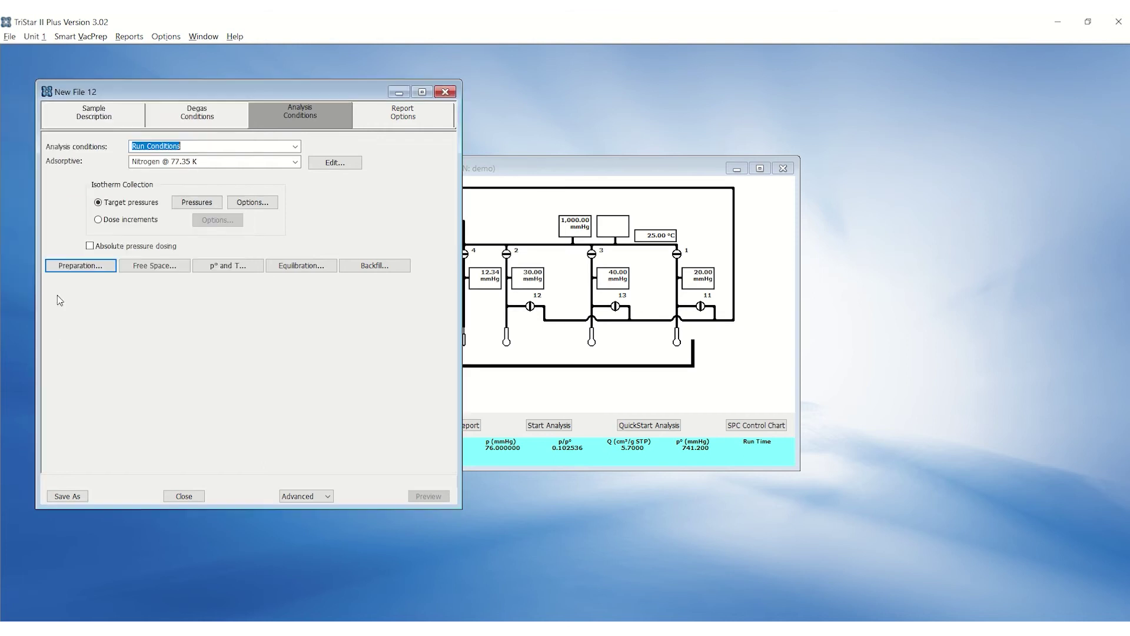
# Set the equilibration interval to 10 s.
pyautogui.click(294, 266)
pyautogui.click(154, 161)
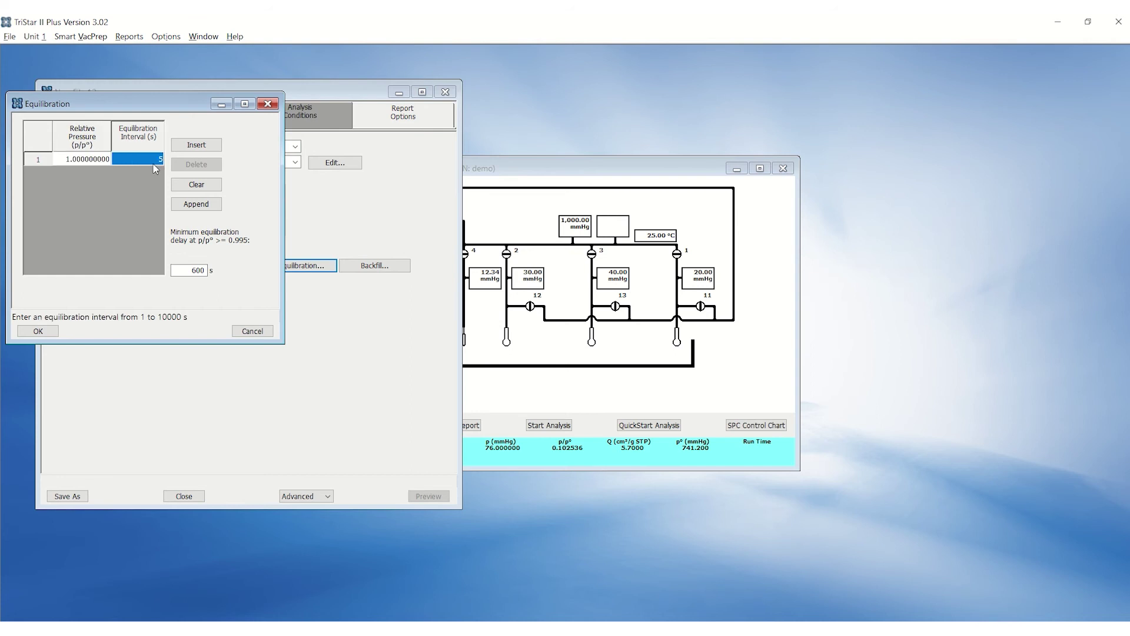
pyautogui.write('10')
pyautogui.click(56, 332)
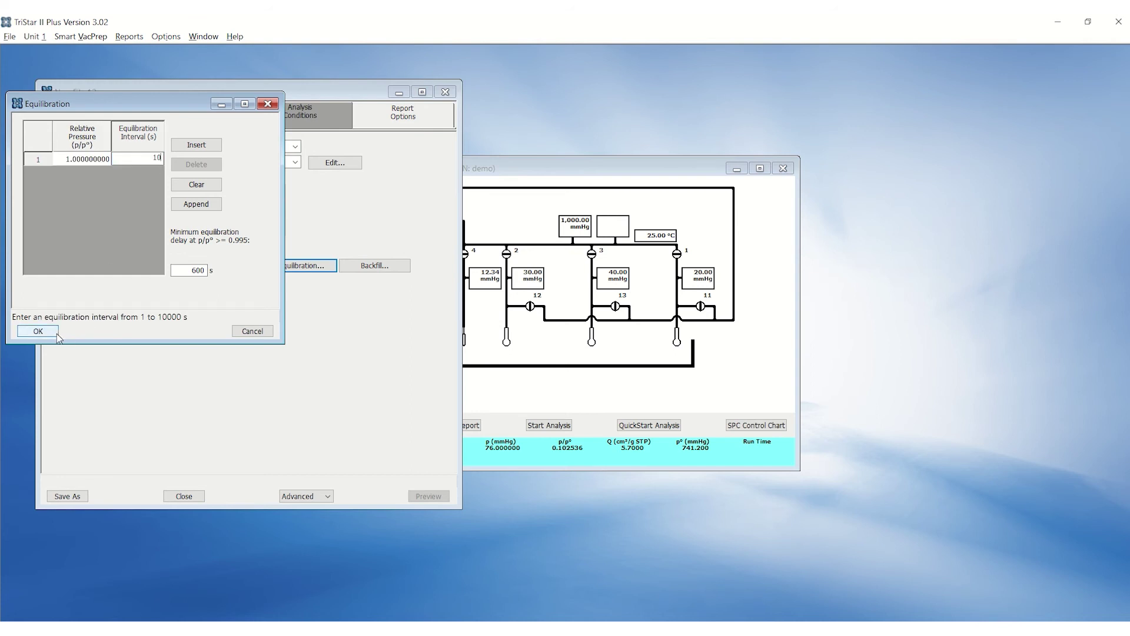
pyautogui.click(405, 117)
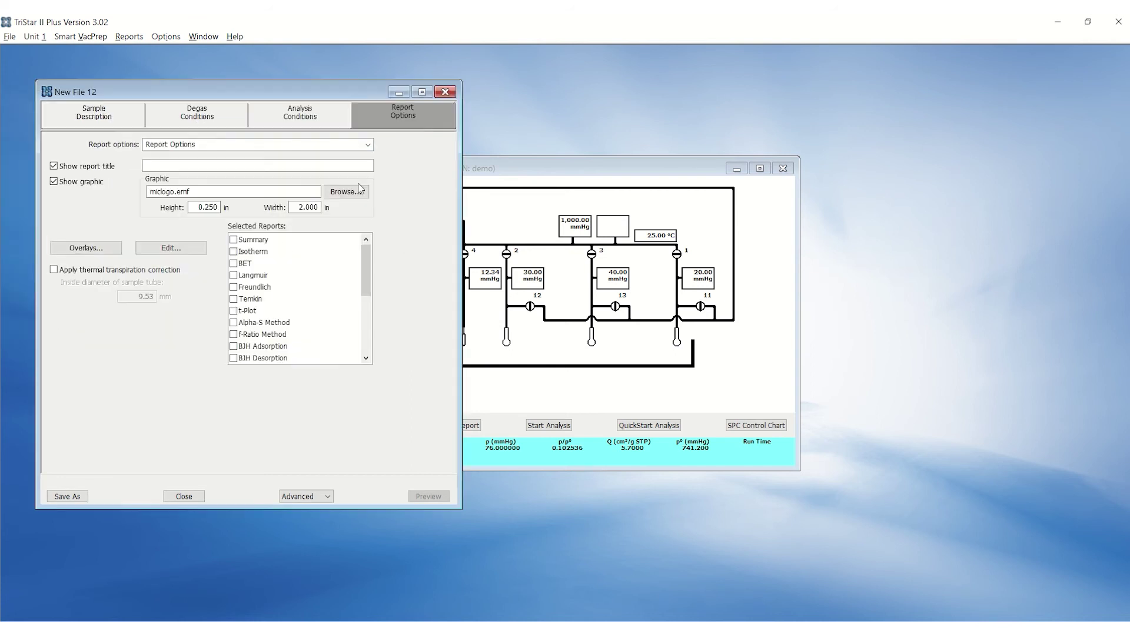
# Select Summary, Isotherm and BET reports, limiting the Summary to single- and multi-point BET.
pyautogui.click(233, 240)
pyautogui.click(234, 252)
pyautogui.click(234, 263)
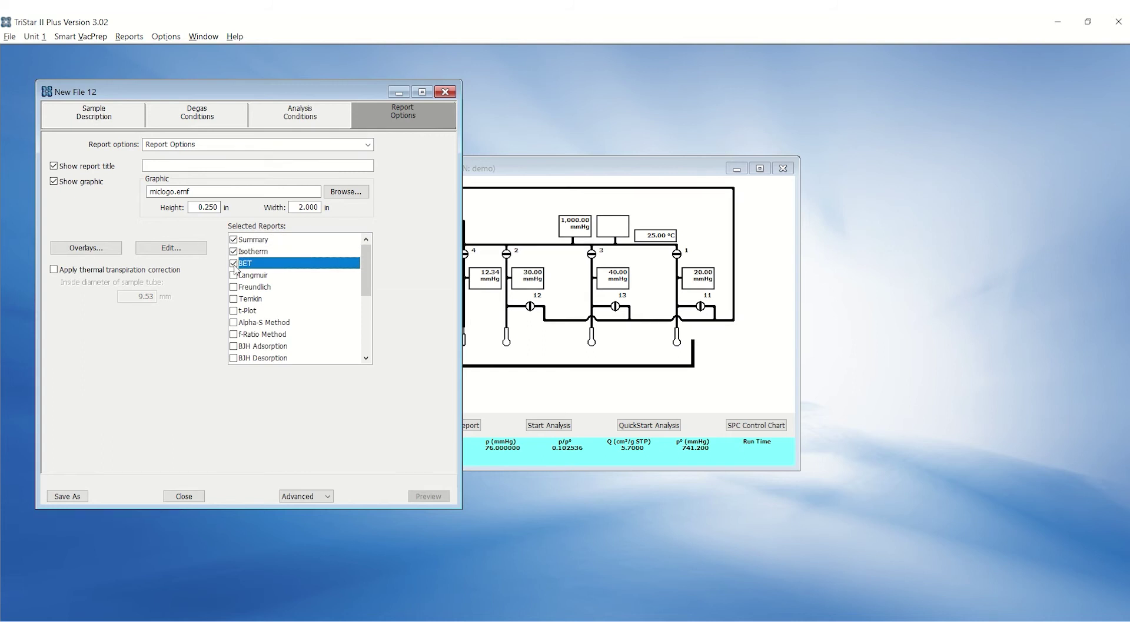
pyautogui.doubleClick(255, 240)
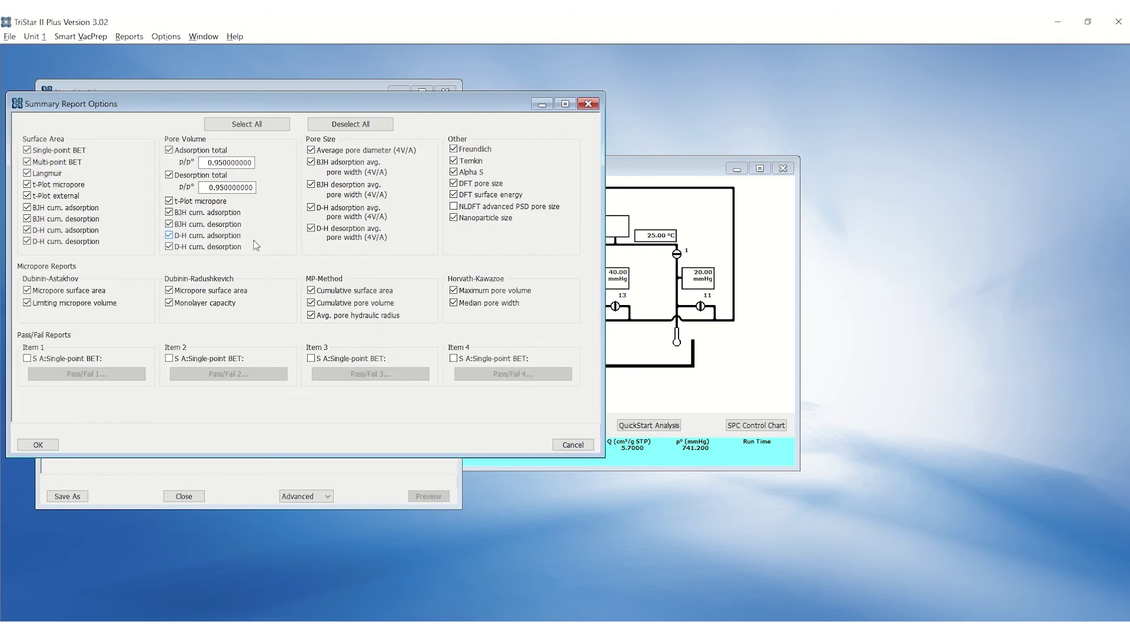
pyautogui.click(377, 124)
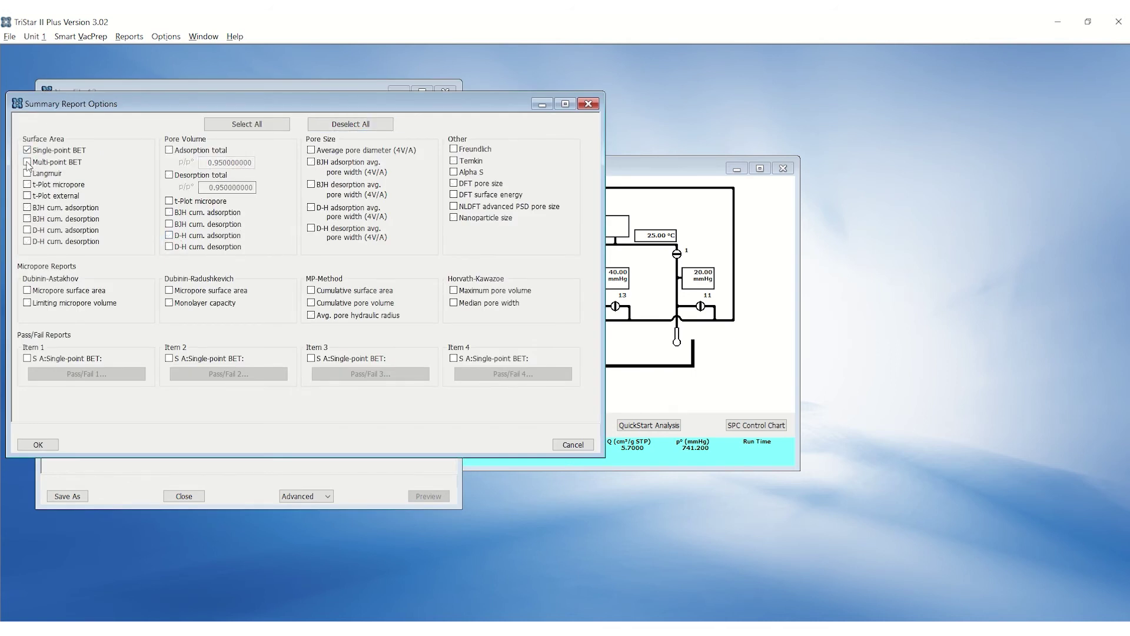
pyautogui.click(27, 163)
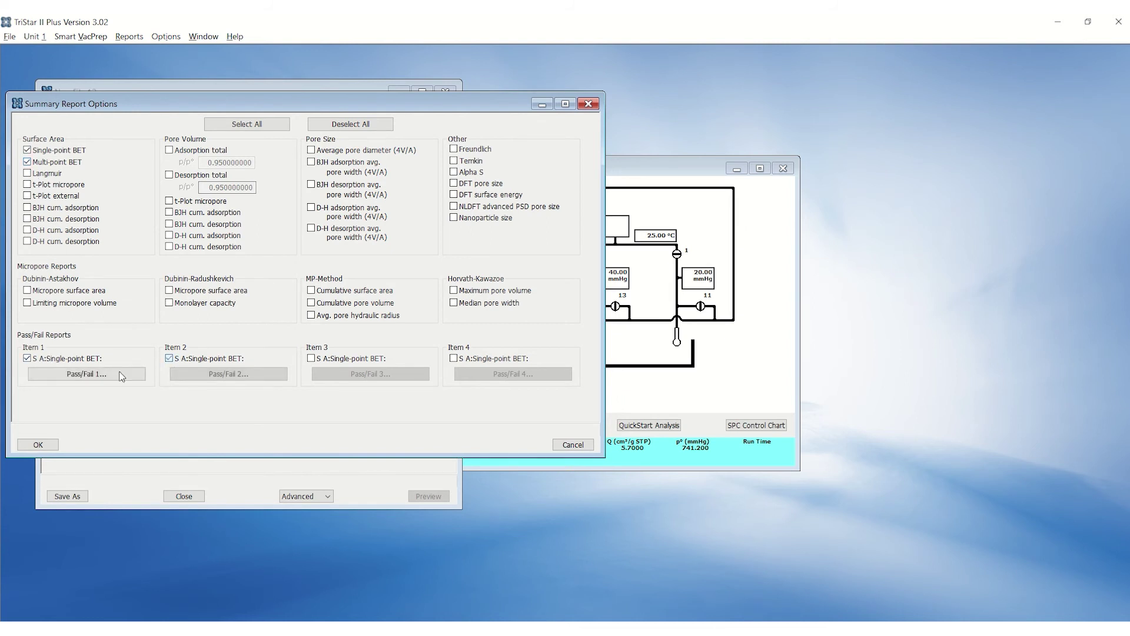
# Give pass/fail item 1 (single-point BET) limits of 19.55–21.35 m²/g with the sample name as description.
pyautogui.click(122, 375)
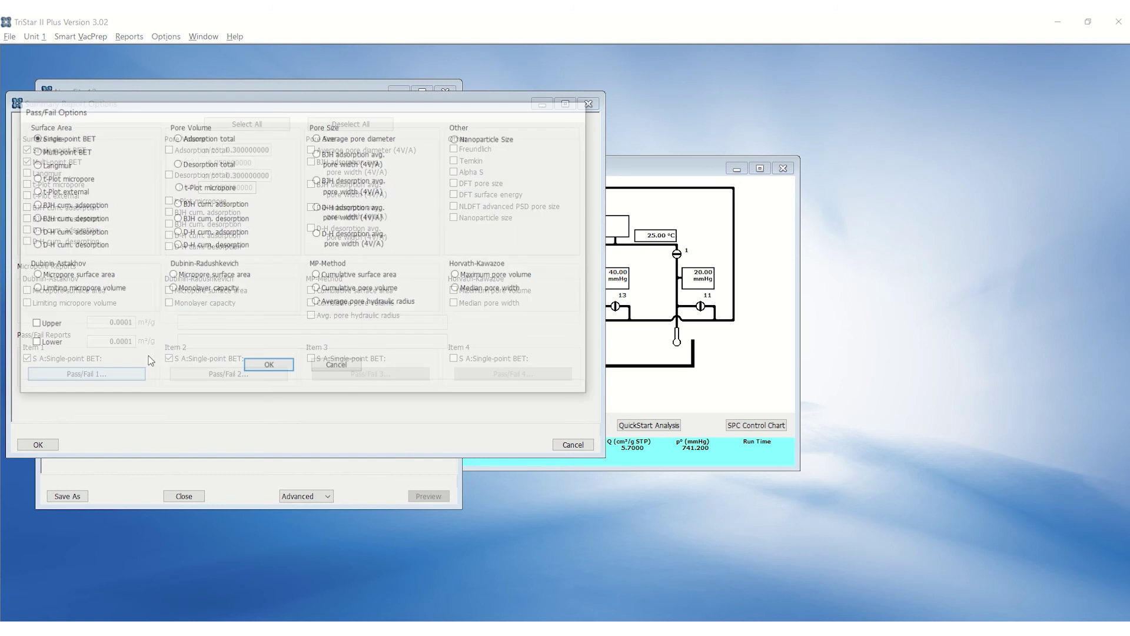
pyautogui.click(33, 323)
pyautogui.click(32, 344)
pyautogui.click(108, 323)
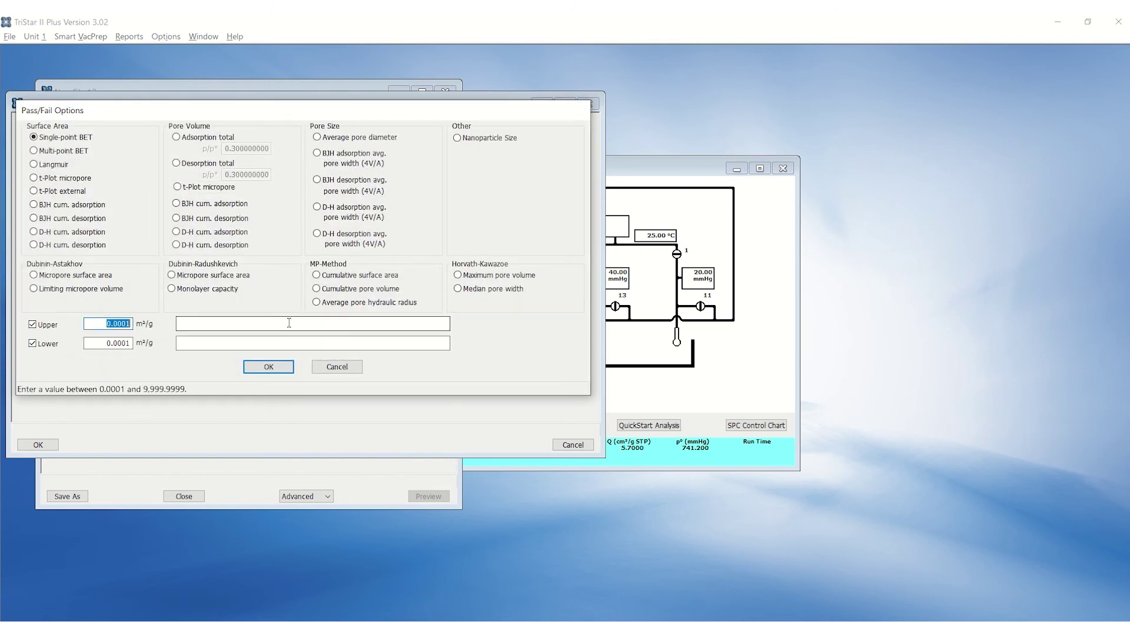
pyautogui.write('21')
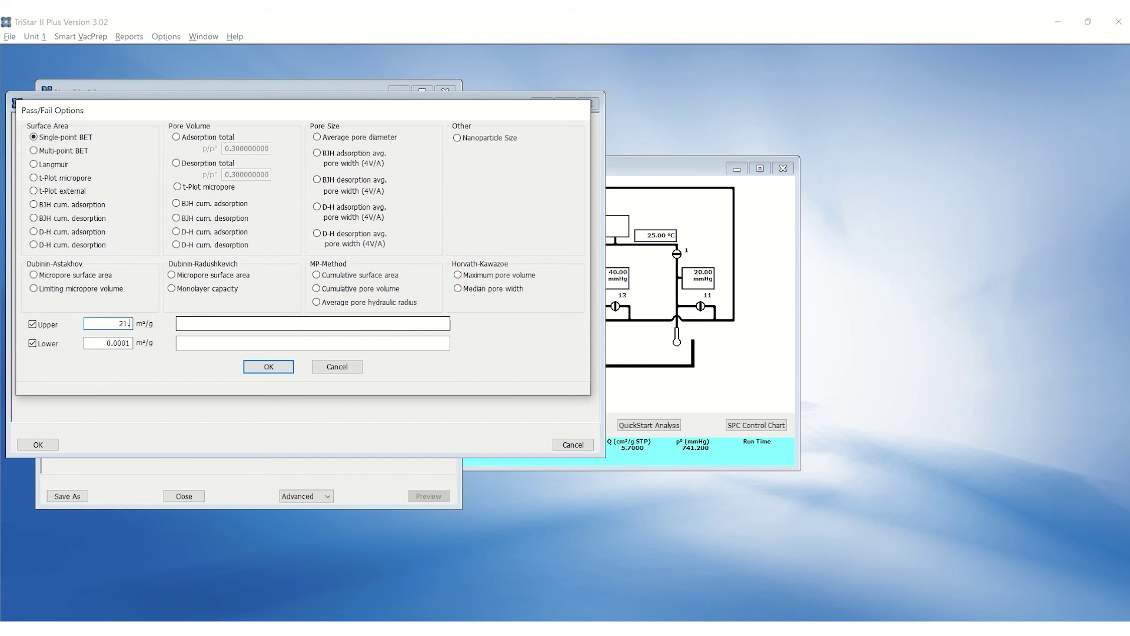
pyautogui.write('.35')
pyautogui.press('Tab')
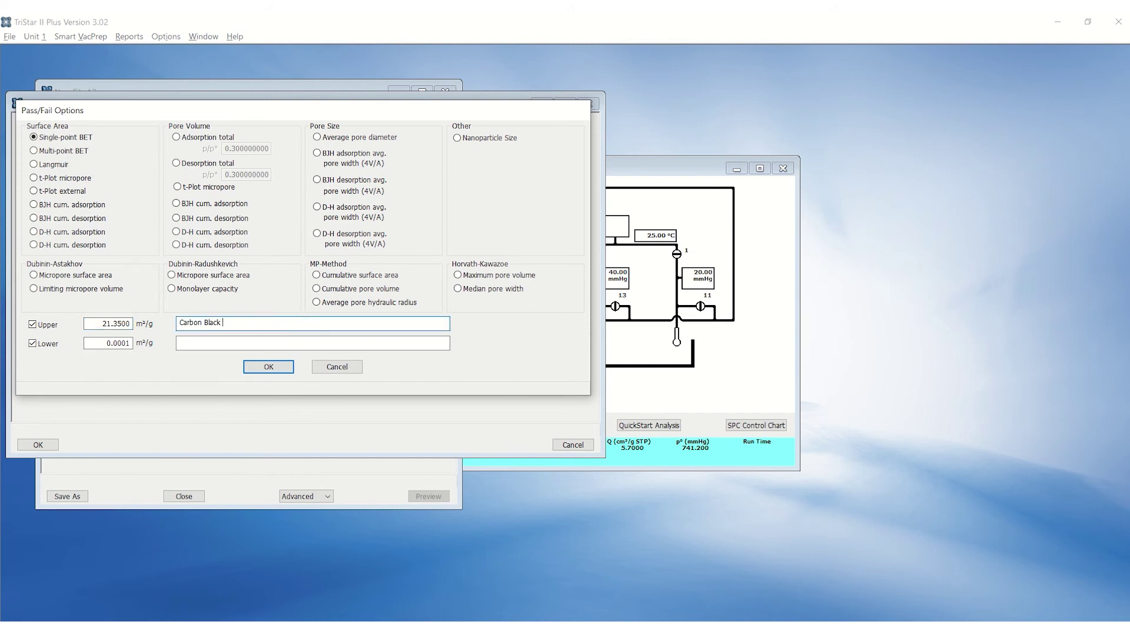
pyautogui.hotkey('shift', 'Home')
pyautogui.hotkey('ctrl', 'c')
pyautogui.press('Tab')
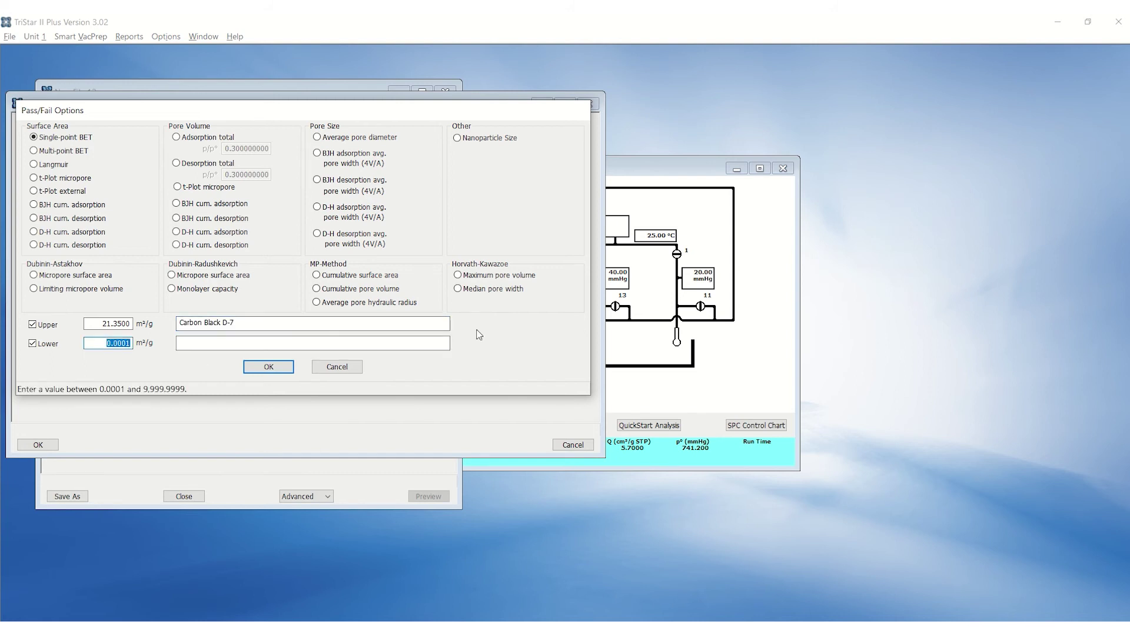
pyautogui.write('19.55')
pyautogui.press('Tab')
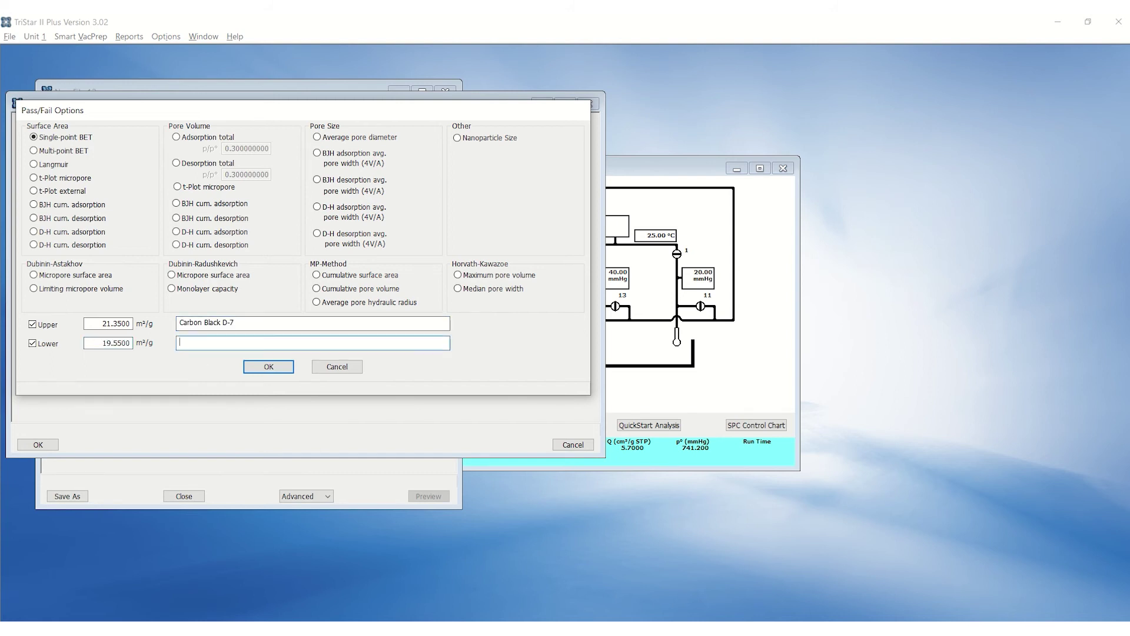
pyautogui.hotkey('ctrl', 'v')
pyautogui.click(269, 366)
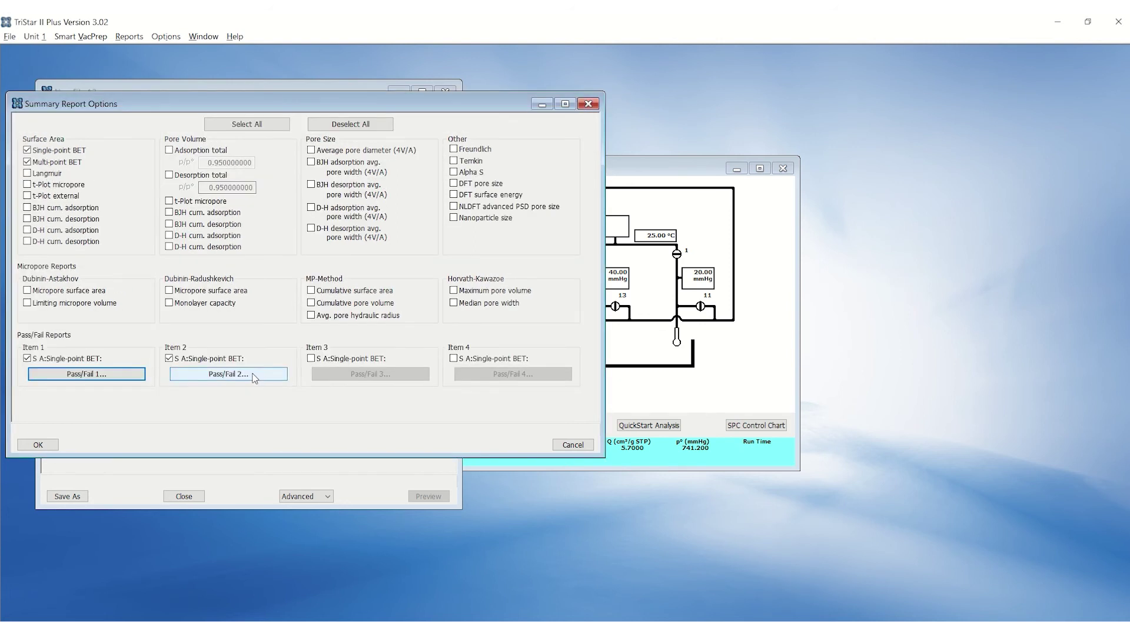
# Give pass/fail item 2 (multi-point BET) limits of 20.25–21.75 m²/g, described as Carbon Black D-7.
pyautogui.click(236, 372)
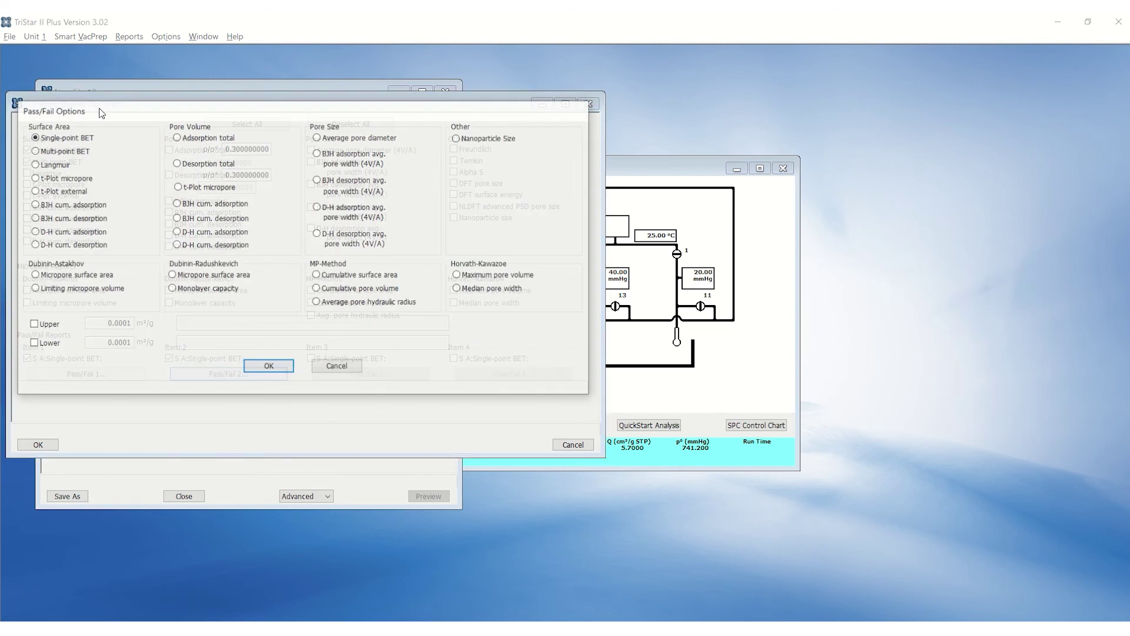
pyautogui.click(33, 324)
pyautogui.click(32, 342)
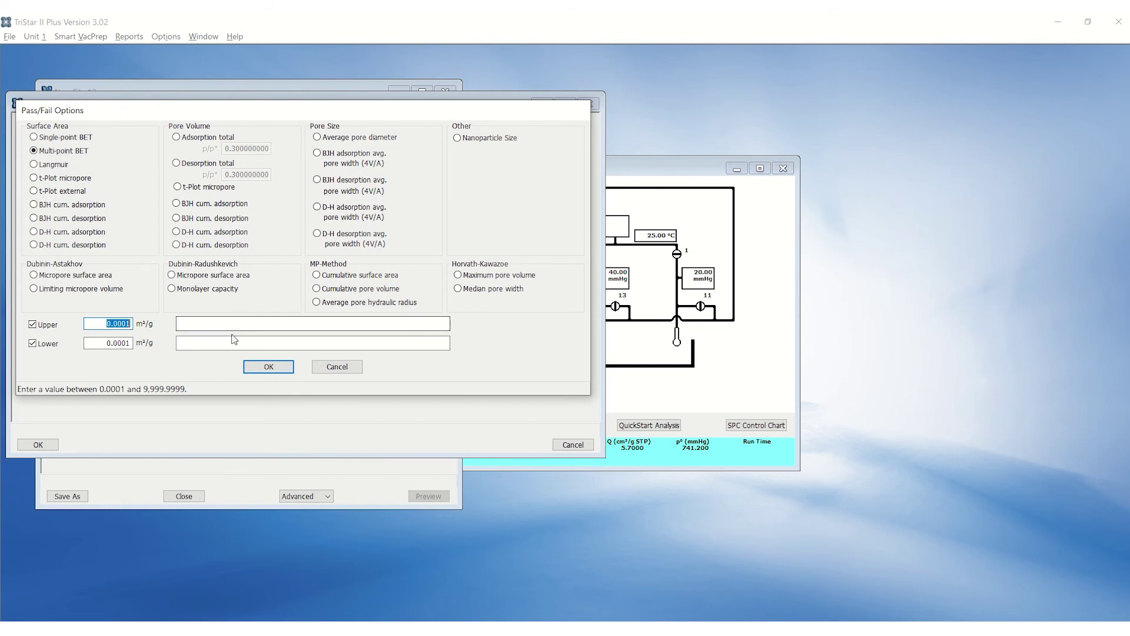
pyautogui.write('21.75')
pyautogui.press('Tab')
pyautogui.write('Carbon Black D-7')
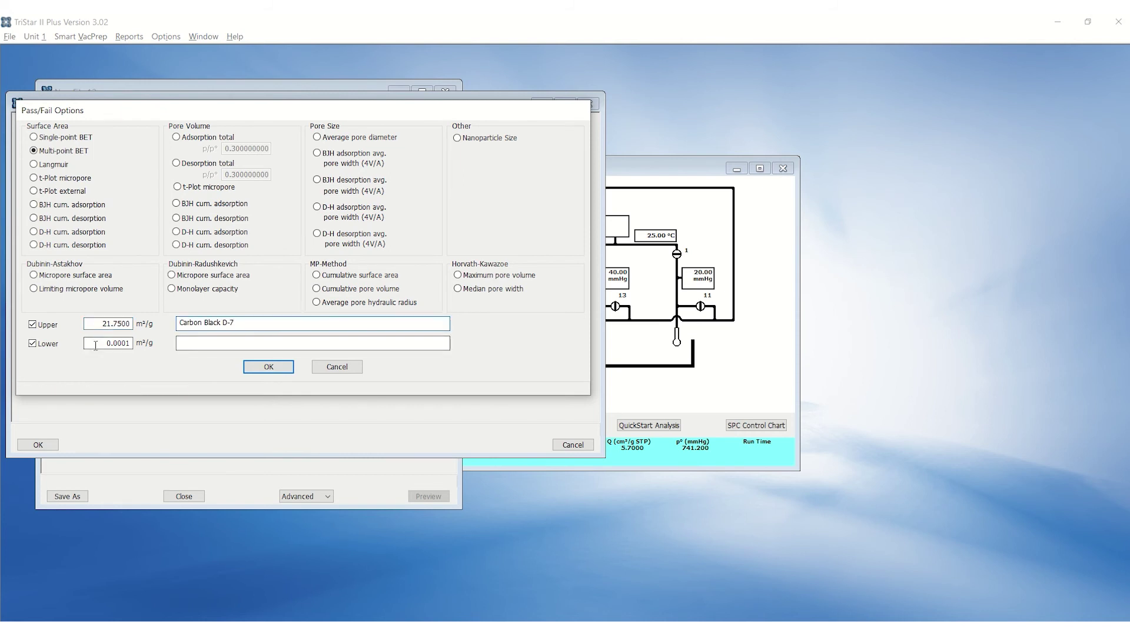
pyautogui.press('Tab')
pyautogui.write('20.2')
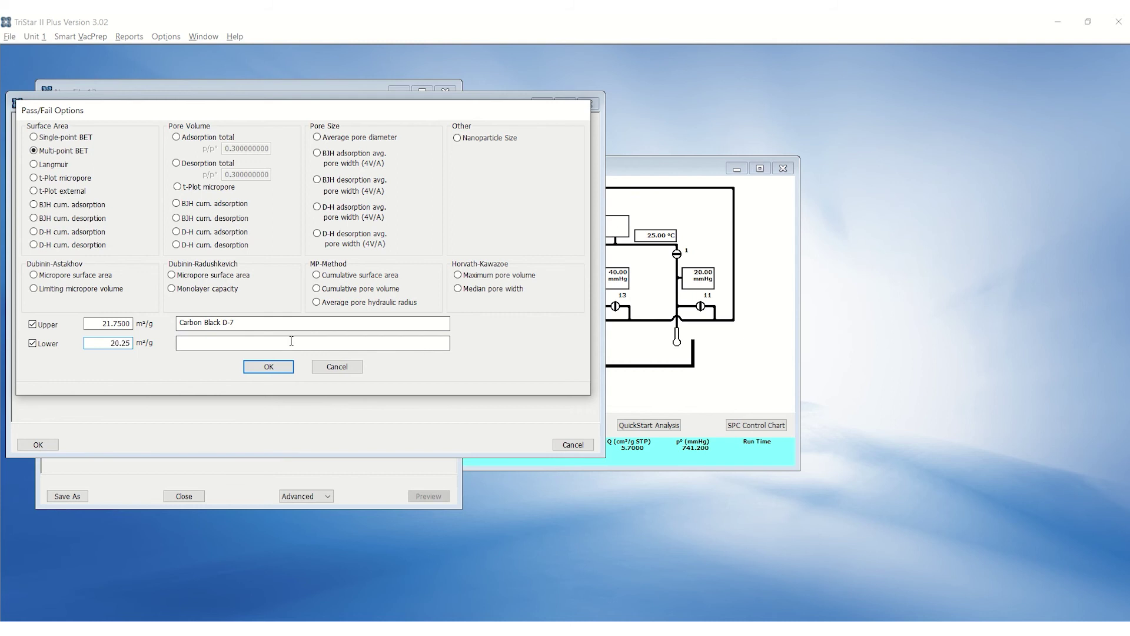
pyautogui.click(307, 341)
pyautogui.hotkey('ctrl', 'v')
pyautogui.click(269, 366)
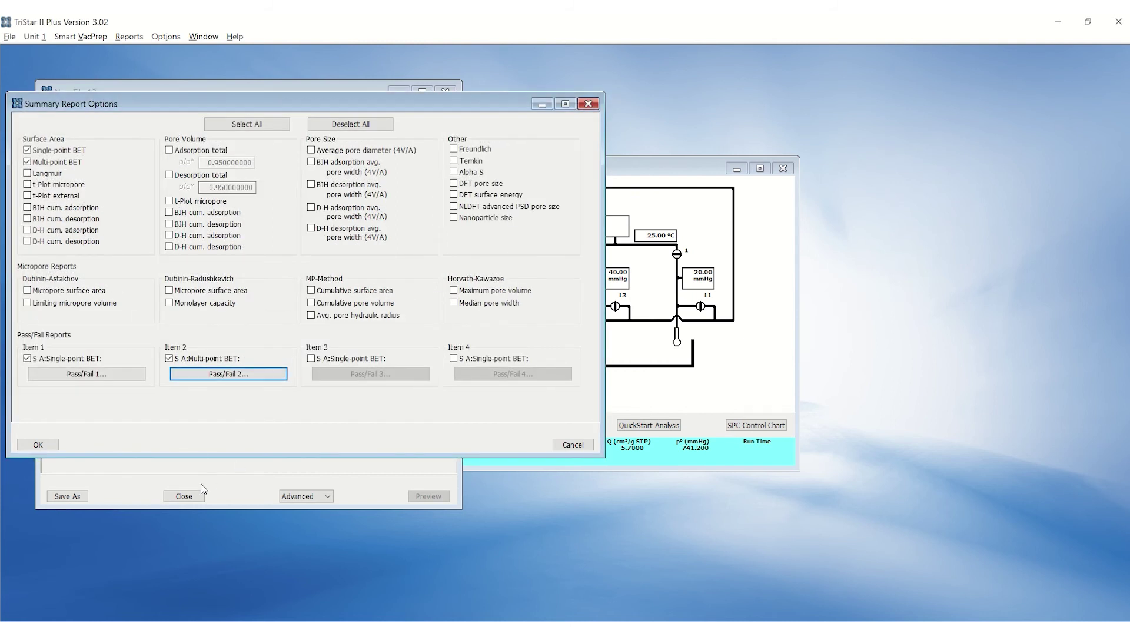
pyautogui.click(26, 443)
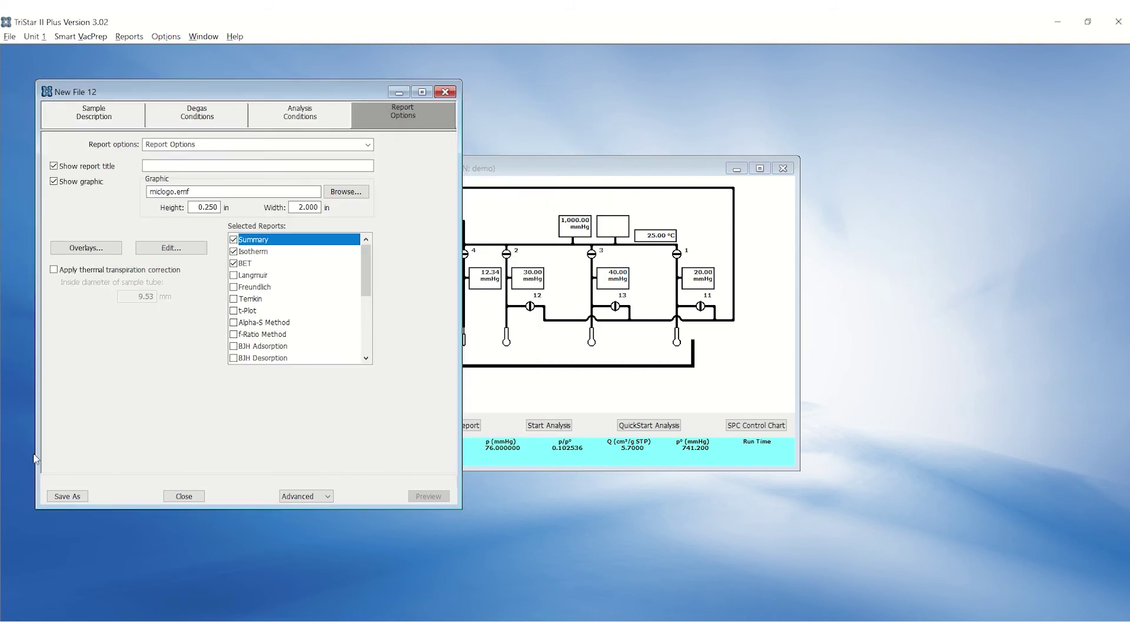
# Save the sample file as test in the Training folder and close it.
pyautogui.click(70, 496)
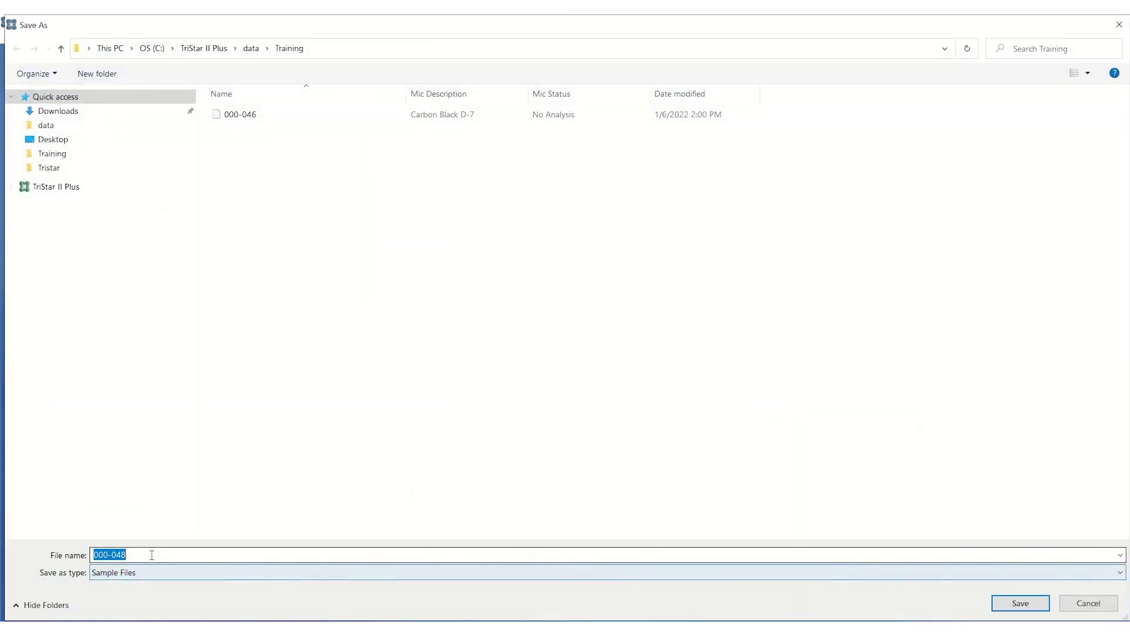
pyautogui.moveTo(151, 555); pyautogui.dragTo(66, 550)
pyautogui.write('test')
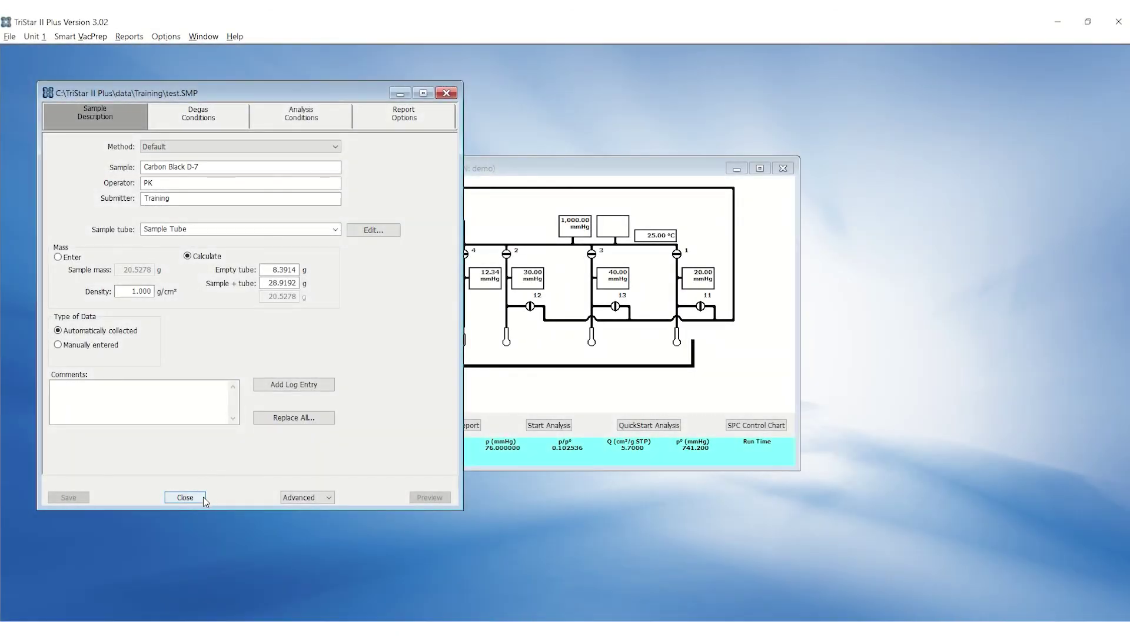
pyautogui.click(186, 497)
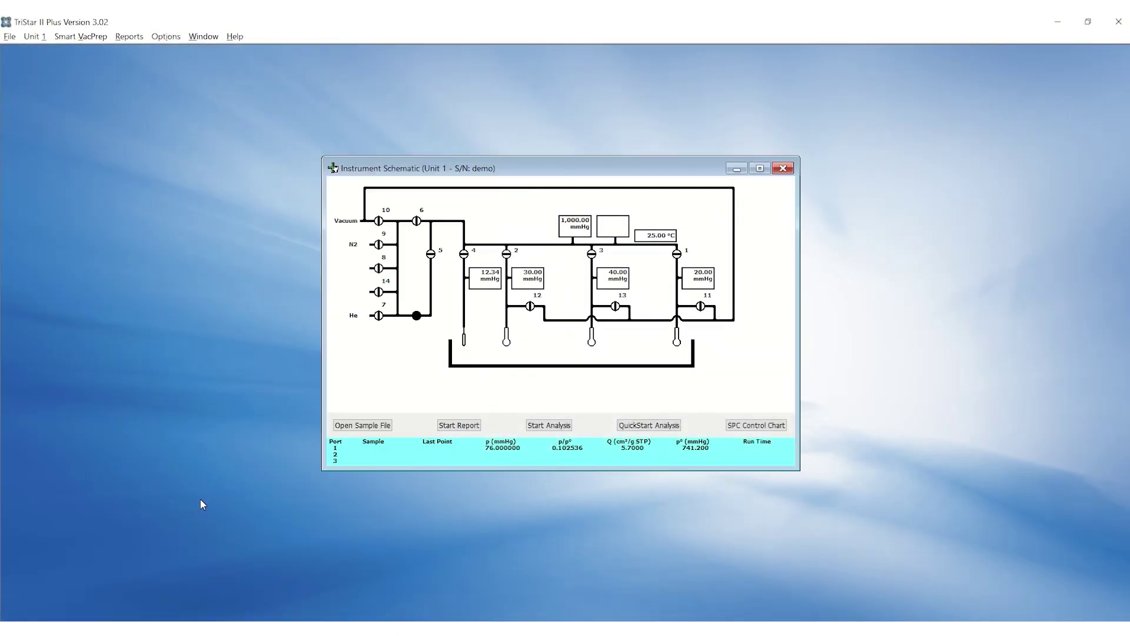
# Start a Unit 1 sample analysis on port 1 using the test sample file.
pyautogui.click(35, 37)
pyautogui.click(40, 53)
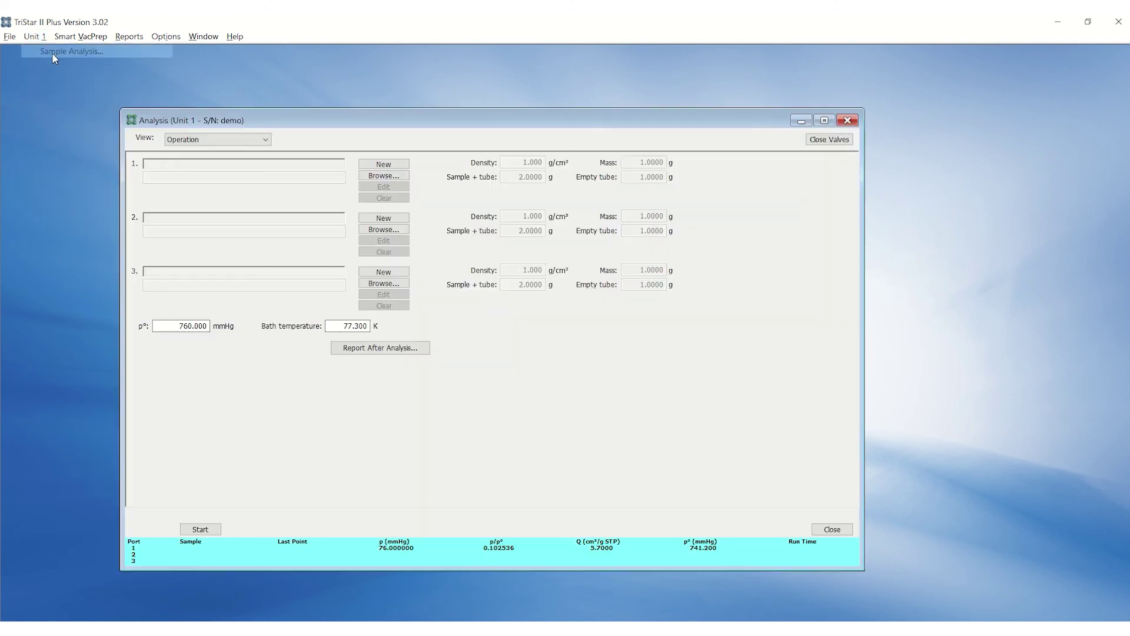
pyautogui.click(386, 172)
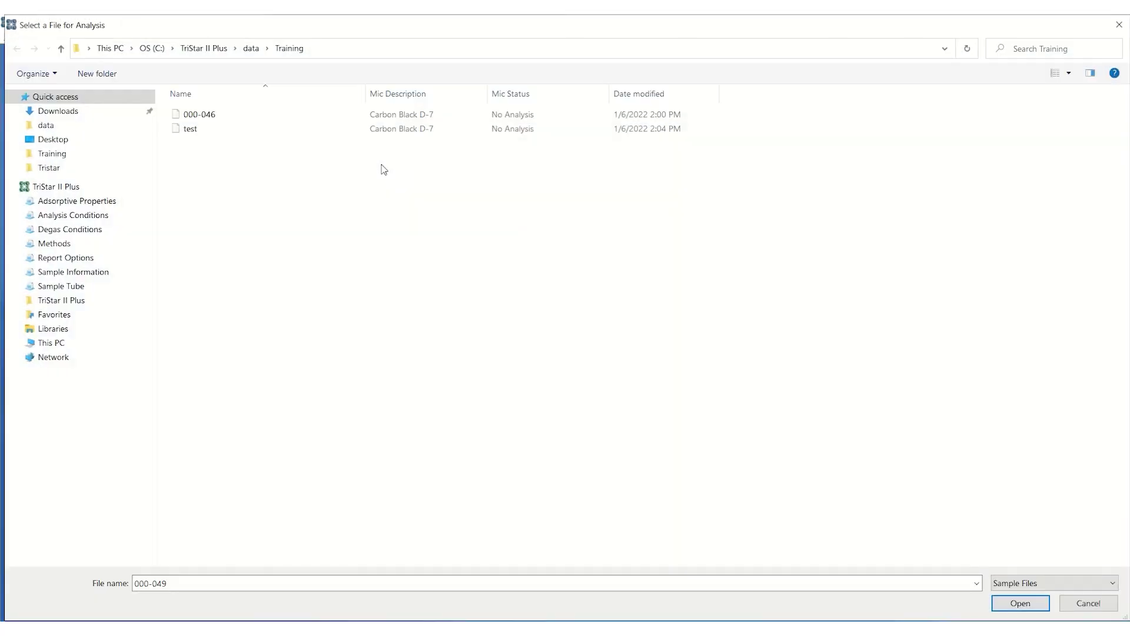
pyautogui.doubleClick(369, 133)
pyautogui.click(199, 529)
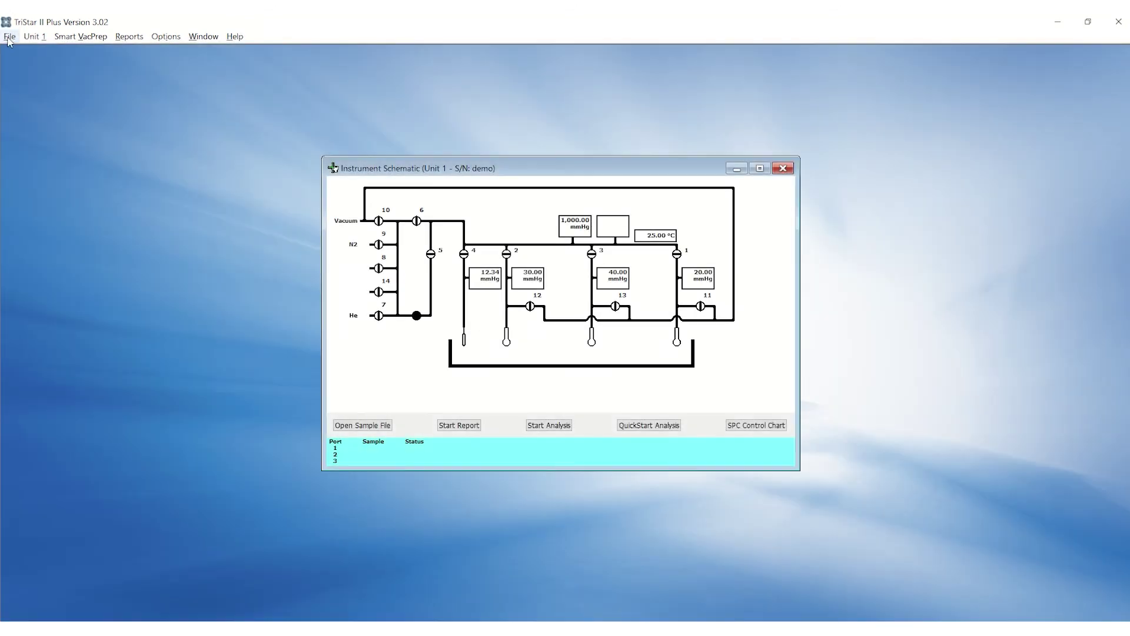
pyautogui.click(9, 37)
# Open the completed test sample file and display its BET surface area plot.
pyautogui.click(29, 69)
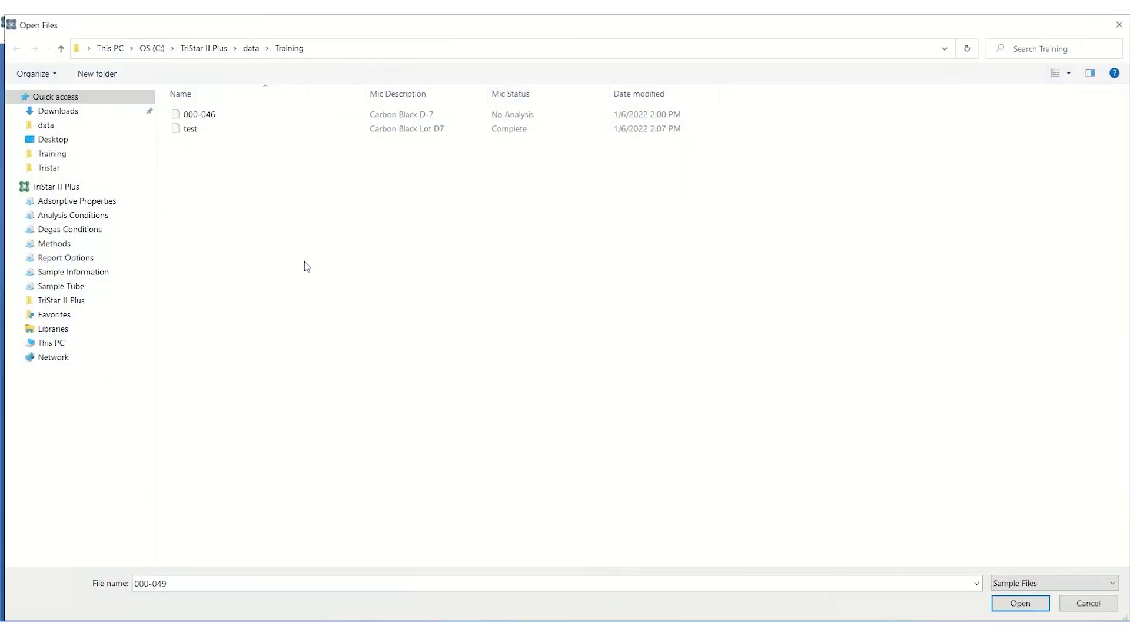
pyautogui.doubleClick(384, 131)
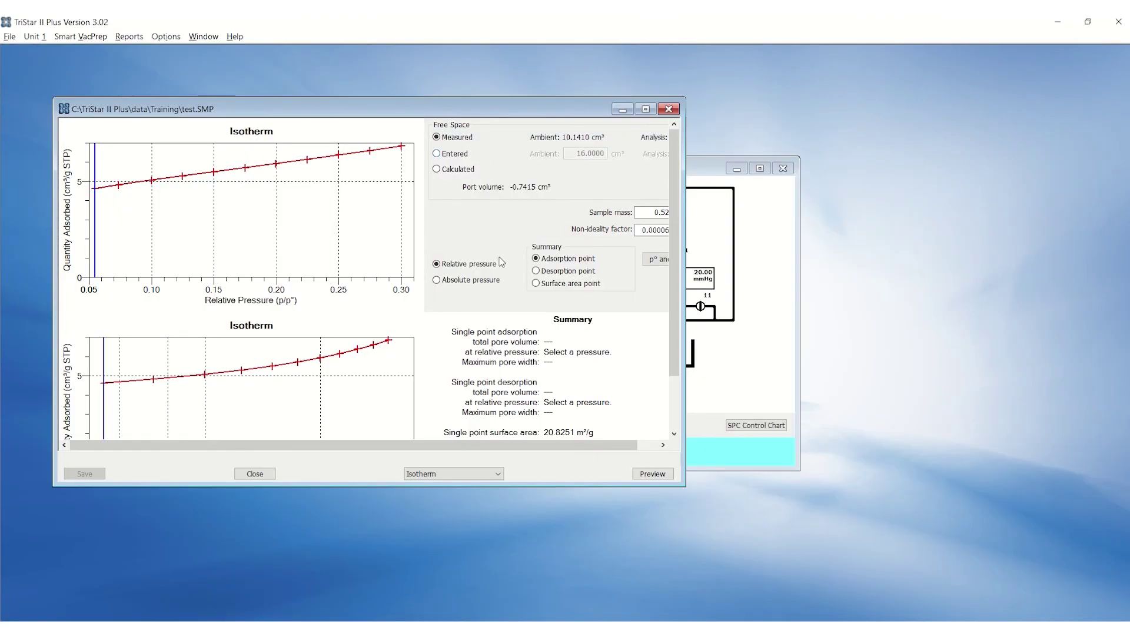
pyautogui.click(495, 474)
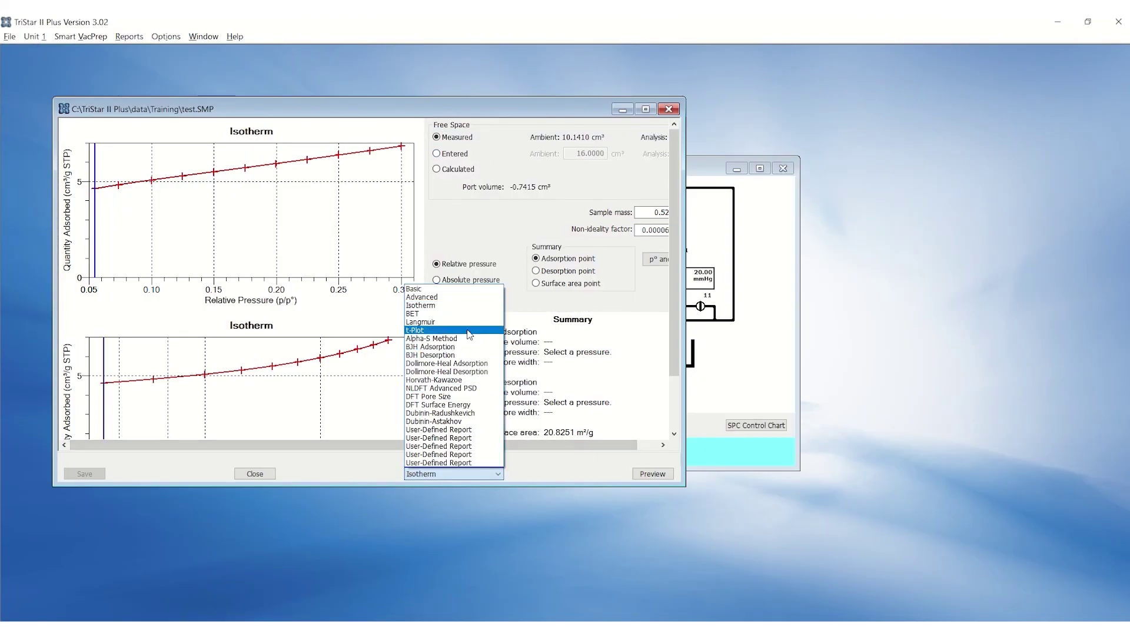
pyautogui.click(424, 313)
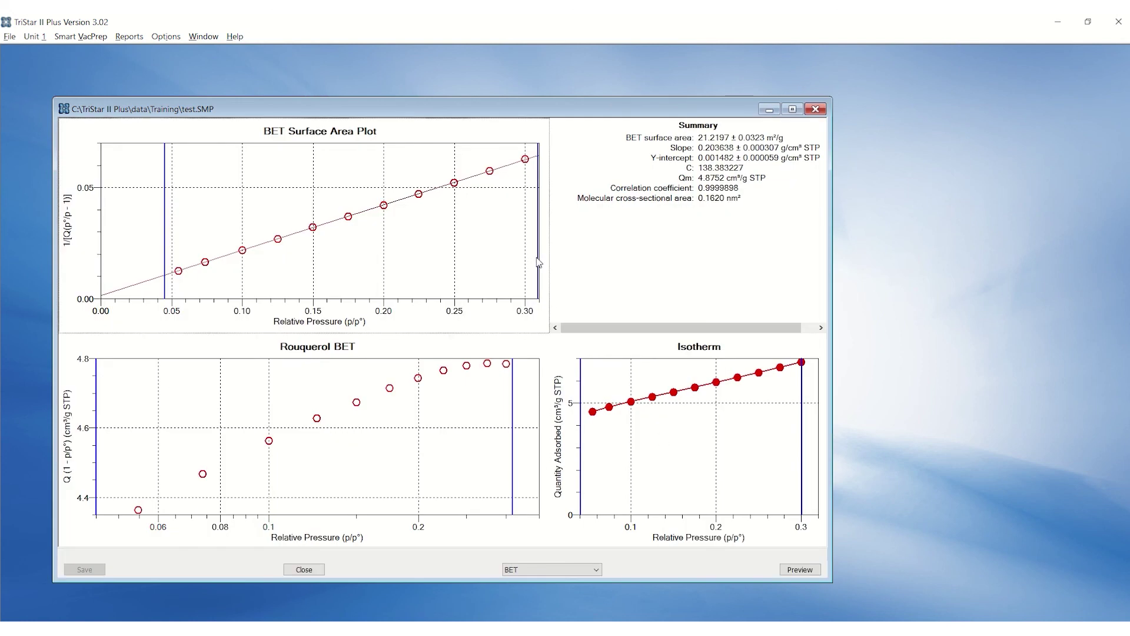
# Narrow the BET fitting range to about 0.17, restore it to 0.30, and preview the summary report.
pyautogui.moveTo(538, 254); pyautogui.dragTo(353, 262)
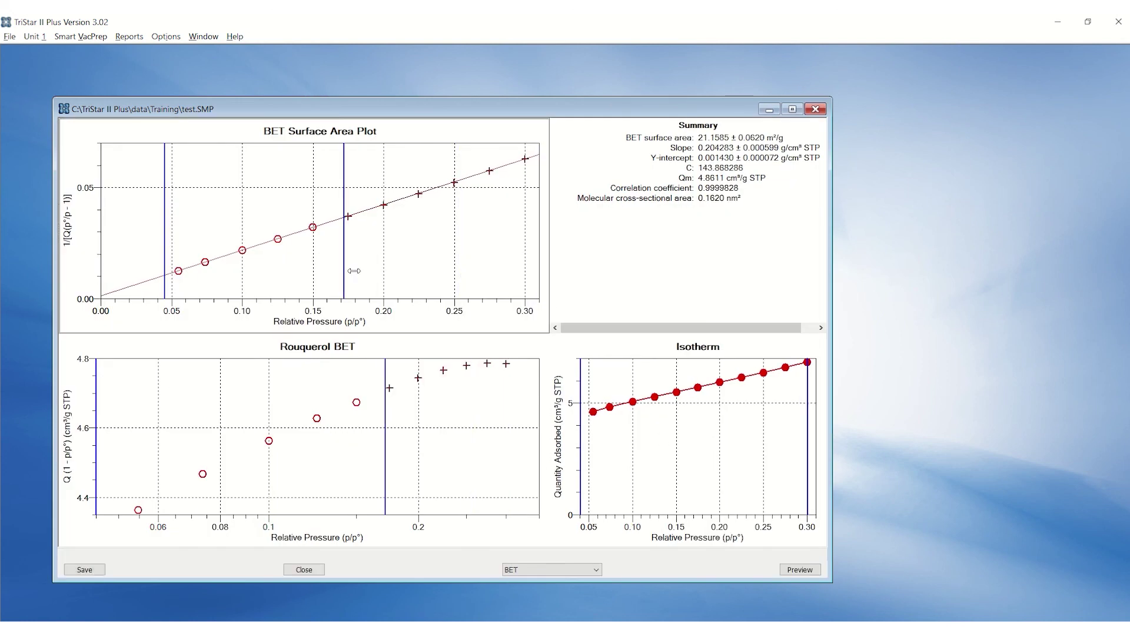
pyautogui.moveTo(445, 263); pyautogui.dragTo(554, 234)
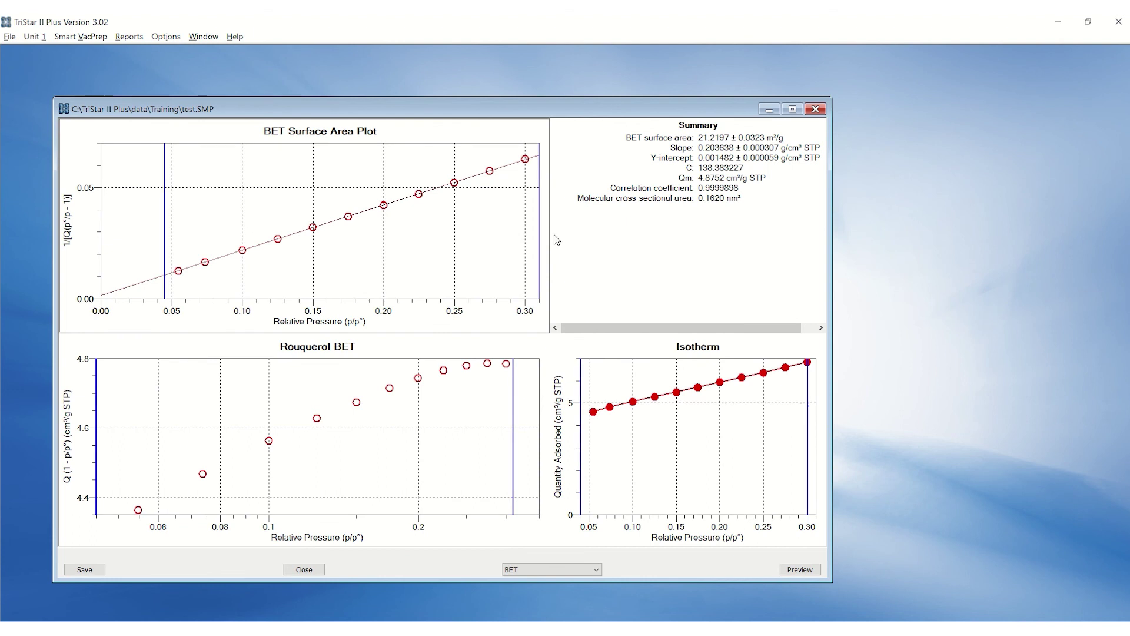
pyautogui.click(800, 570)
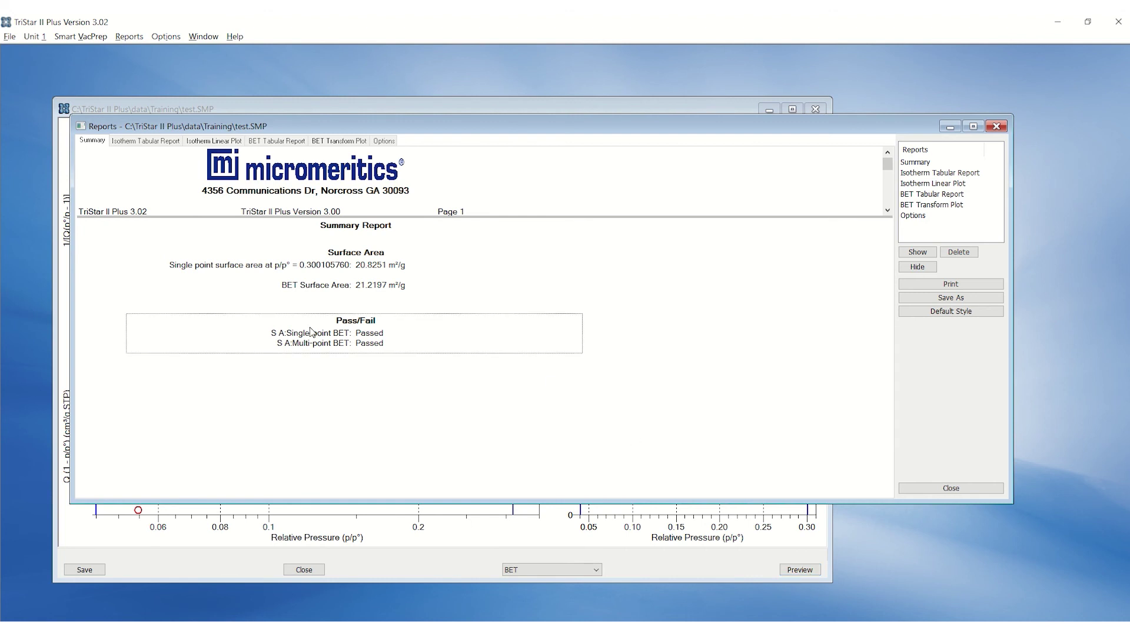